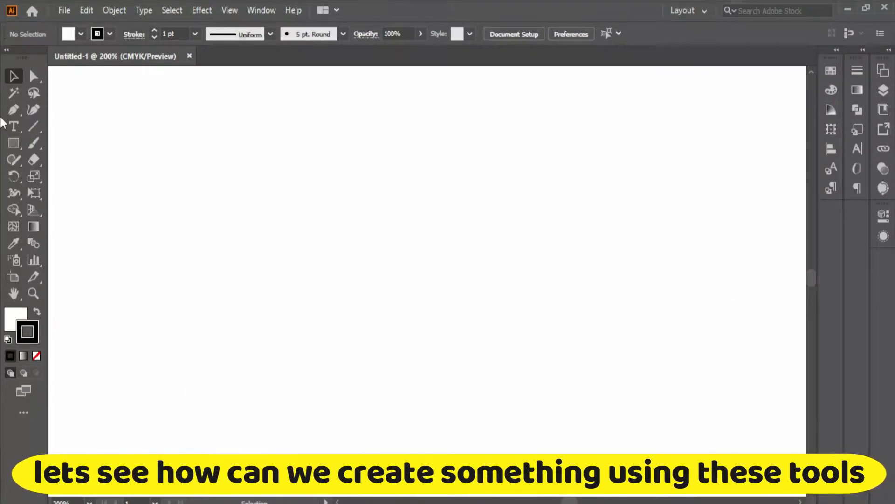
# Configure the Rectangular Grid tool to use the outside rectangle as frame and to fill the grid.
pyautogui.click(28, 122)
pyautogui.click(65, 177)
pyautogui.click(349, 214)
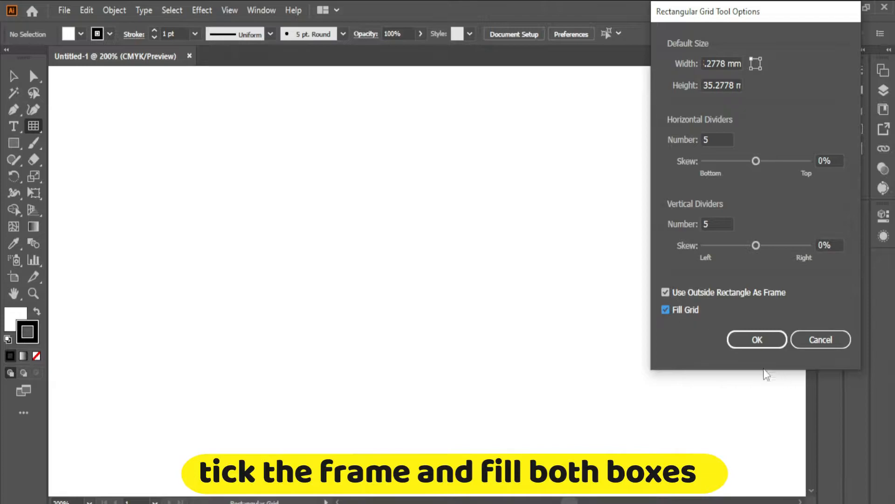
pyautogui.click(757, 339)
pyautogui.moveTo(342, 190); pyautogui.dragTo(524, 385)
pyautogui.moveTo(326, 156)
pyautogui.mouseDown()
pyautogui.moveTo(410, 275)
pyautogui.moveTo(323, 222)
pyautogui.mouseUp()
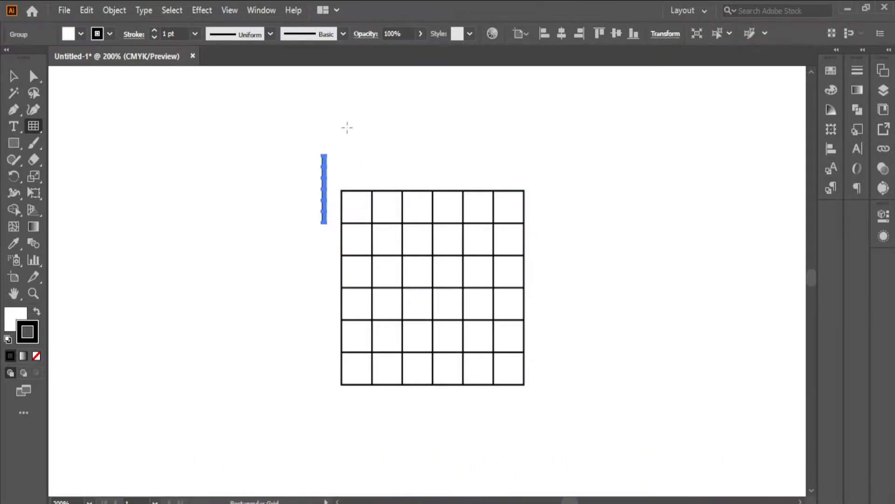
pyautogui.press('Delete')
pyautogui.click(14, 77)
pyautogui.moveTo(299, 154); pyautogui.dragTo(583, 382)
pyautogui.press('Delete')
# Draw a grid of four columns and four rows, narrowed into a tall strip with free space above it.
pyautogui.moveTo(295, 135); pyautogui.dragTo(412, 304)
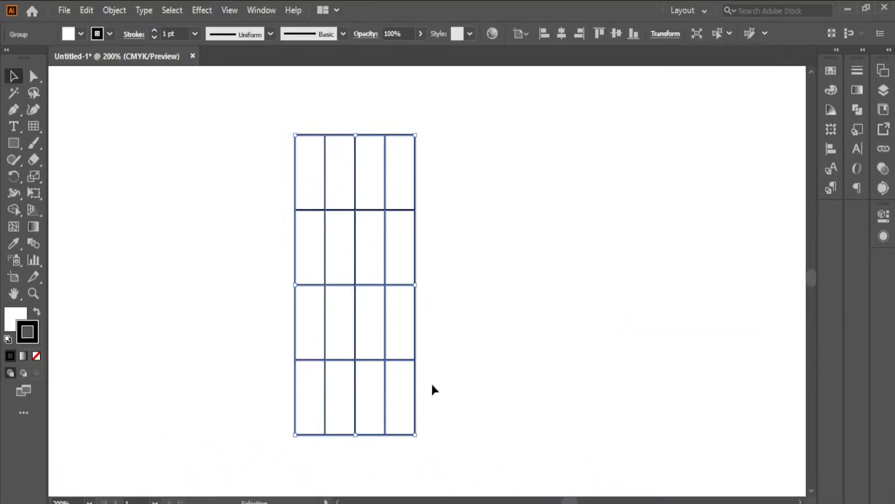
pyautogui.moveTo(385, 285); pyautogui.dragTo(453, 279)
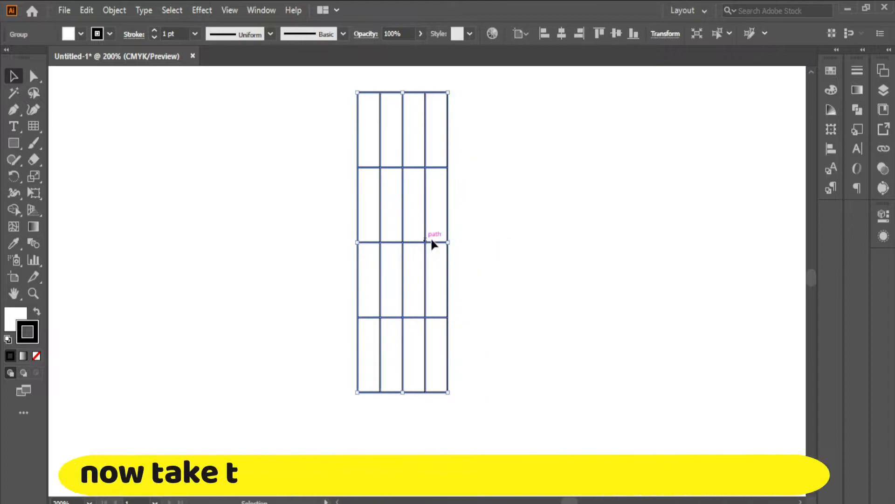
pyautogui.click(519, 243)
pyautogui.moveTo(34, 126); pyautogui.dragTo(70, 127)
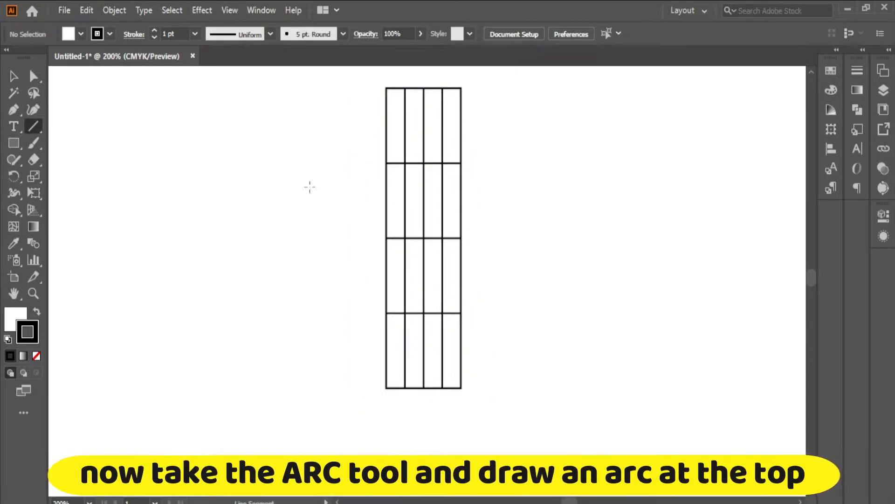
pyautogui.moveTo(457, 238); pyautogui.dragTo(444, 311)
# Draw an arc rising from the grid's upper-left corner to a point above the middle of its top edge.
pyautogui.moveTo(33, 125); pyautogui.dragTo(70, 143)
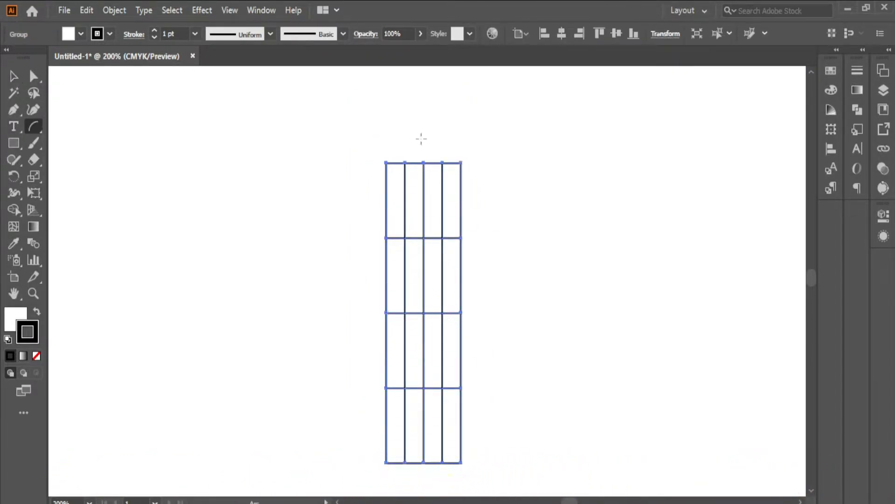
pyautogui.hotkey('ctrl', 'shift', 'a')
pyautogui.moveTo(386, 163); pyautogui.dragTo(423, 96)
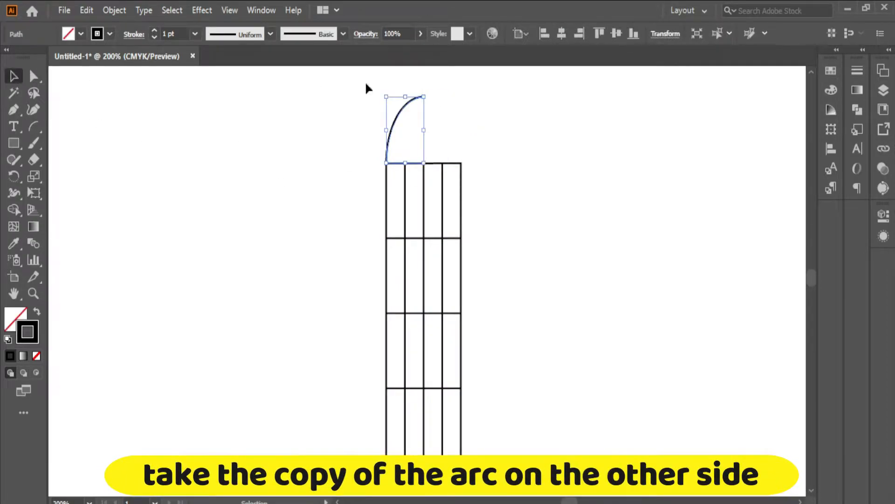
# Mirror a copy of the arc to form the arch's right half and raise the complete arch above the grid.
pyautogui.rightClick(407, 102)
pyautogui.moveTo(472, 318)
pyautogui.click(595, 380)
pyautogui.click(657, 283)
pyautogui.click(670, 314)
pyautogui.moveTo(432, 125); pyautogui.dragTo(452, 123)
pyautogui.moveTo(376, 92); pyautogui.dragTo(444, 80)
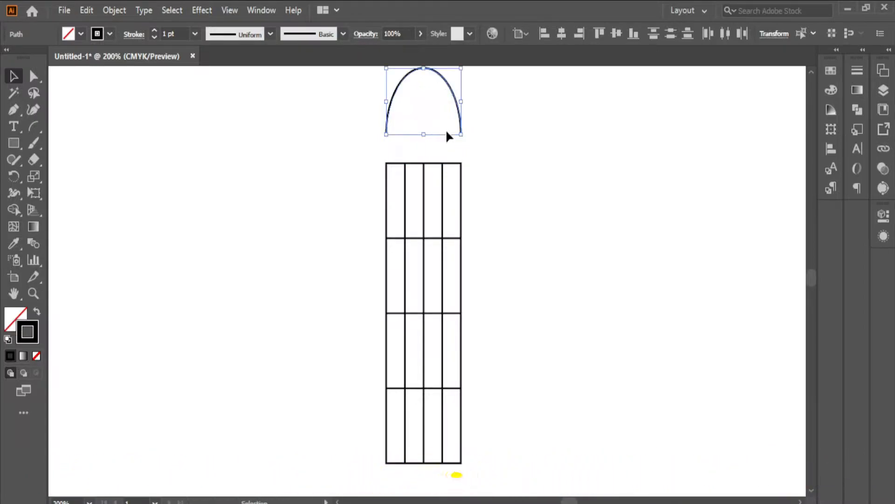
# Draw a horizontal line across the arch's base and join it with both arcs into one closed shape.
pyautogui.click(811, 73)
pyautogui.moveTo(33, 127); pyautogui.dragTo(70, 127)
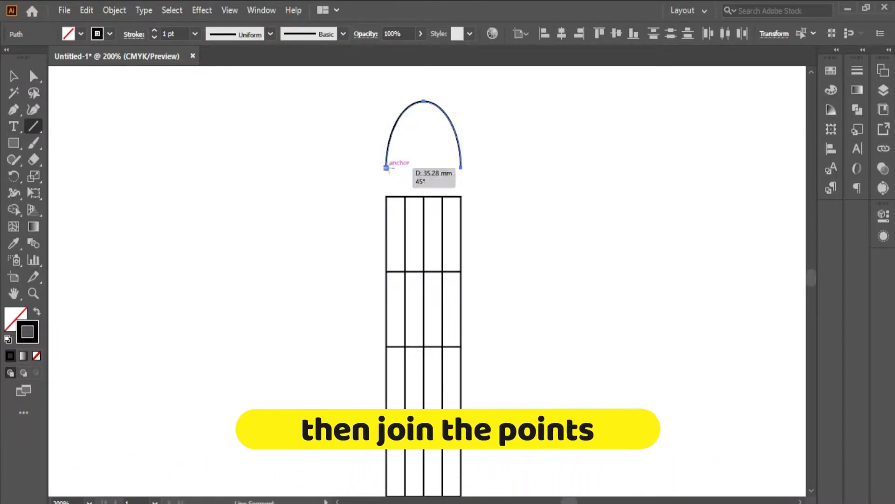
pyautogui.press('v')
pyautogui.moveTo(341, 91); pyautogui.dragTo(485, 179)
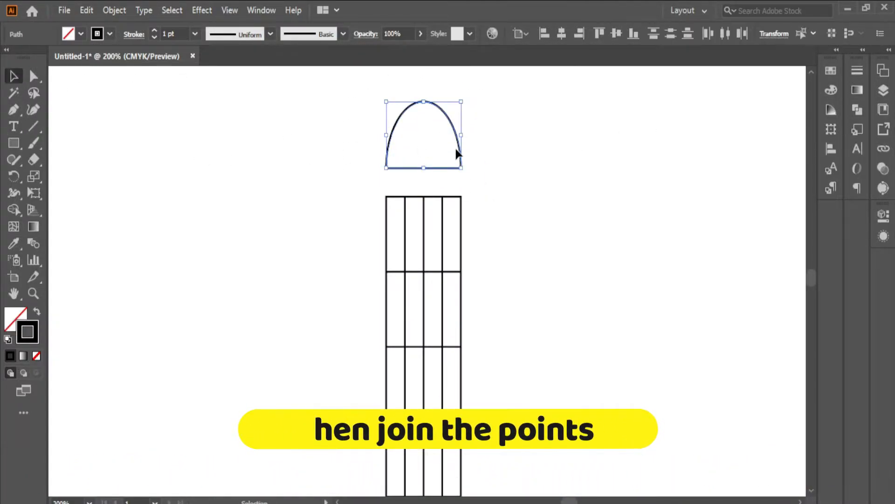
pyautogui.rightClick(457, 145)
pyautogui.click(488, 244)
pyautogui.click(508, 149)
# Delete the grid's horizontal dividers with the Direct Selection tool, leaving only the four vertical columns.
pyautogui.scroll(-3, 507, 186)
pyautogui.click(443, 210)
pyautogui.click(34, 76)
pyautogui.click(169, 194)
pyautogui.click(394, 222)
pyautogui.press('Delete')
pyautogui.moveTo(405, 296); pyautogui.dragTo(405, 296)
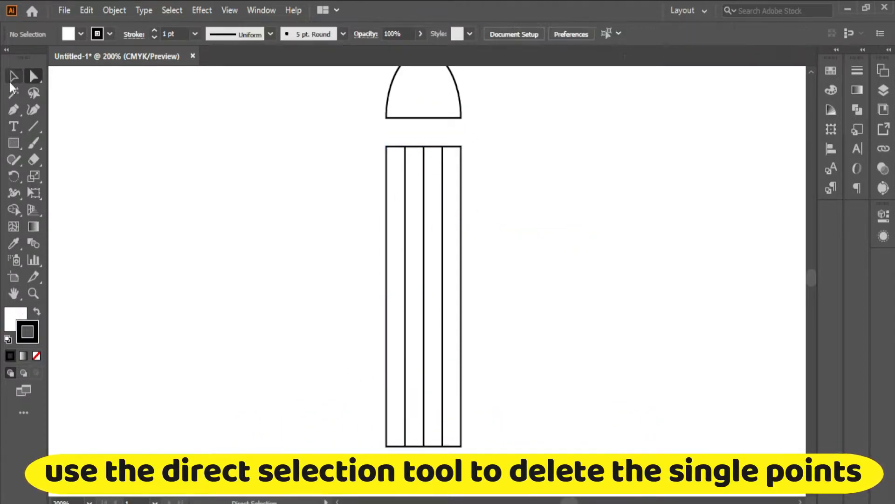
# Nudge the striped rectangle up against the arch and move the arch aside to the rectangle's left.
pyautogui.moveTo(506, 457); pyautogui.dragTo(505, 450)
pyautogui.press('Up')
pyautogui.press('Up')
pyautogui.press('Up')
pyautogui.press('Up')
pyautogui.press('Up')
pyautogui.press('Up')
pyautogui.press('Up')
pyautogui.press('Up')
pyautogui.press('Up')
pyautogui.press('Up')
pyautogui.press('Up')
pyautogui.press('Up')
pyautogui.press('Up')
pyautogui.press('Up')
pyautogui.press('Up')
pyautogui.press('Up')
pyautogui.press('Up')
pyautogui.press('Up')
pyautogui.press('Up')
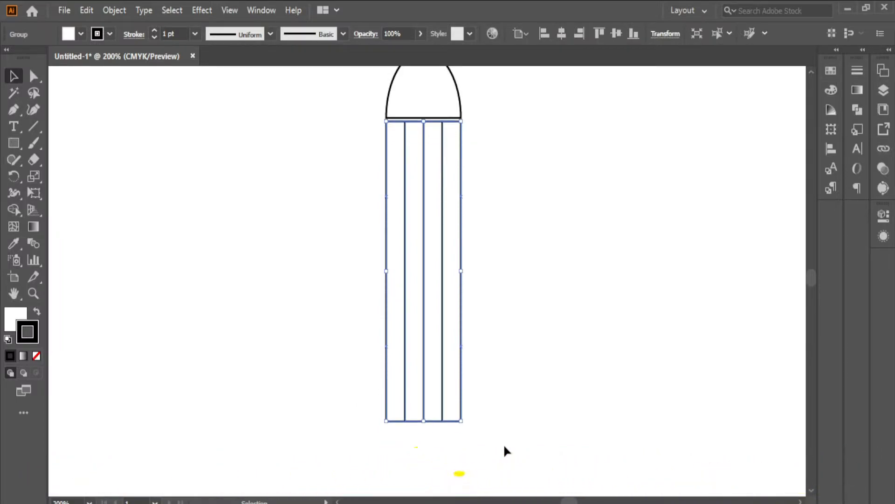
pyautogui.click(327, 379)
pyautogui.moveTo(460, 81); pyautogui.dragTo(268, 140)
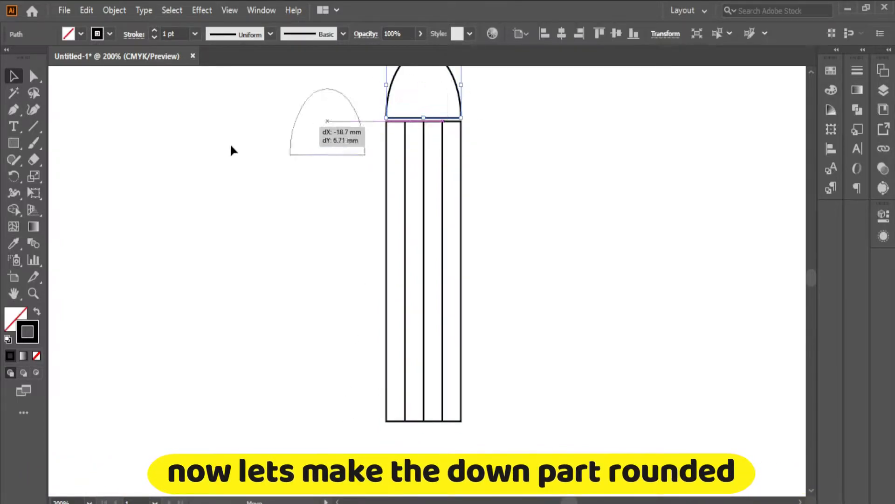
# Draw a short vertical line down from the striped rectangle's lower-left corner and copy it below the first divider.
pyautogui.moveTo(481, 342); pyautogui.dragTo(459, 342)
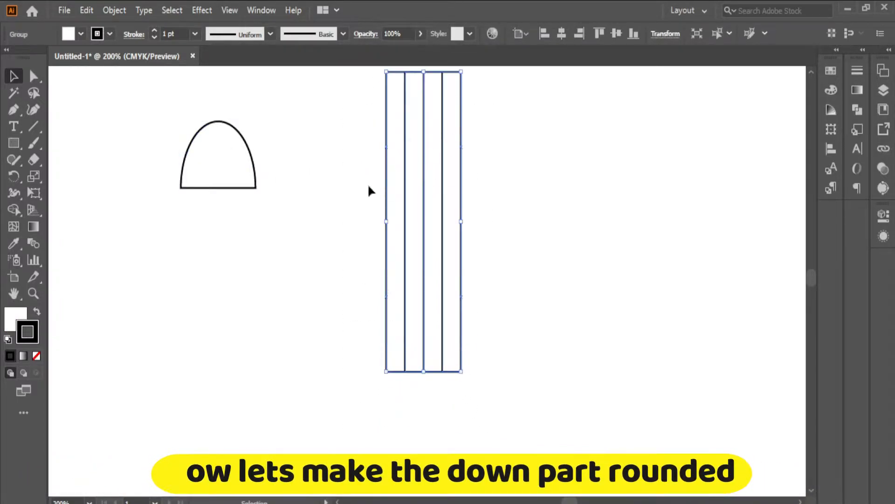
pyautogui.press('z')
pyautogui.click(428, 377)
pyautogui.click(436, 303)
pyautogui.click(412, 277)
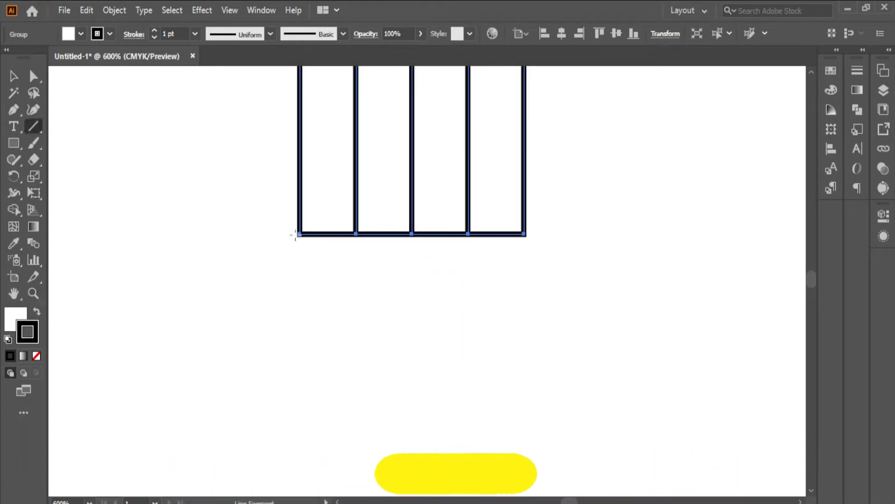
pyautogui.hotkey('ctrl', 'shift', 'a')
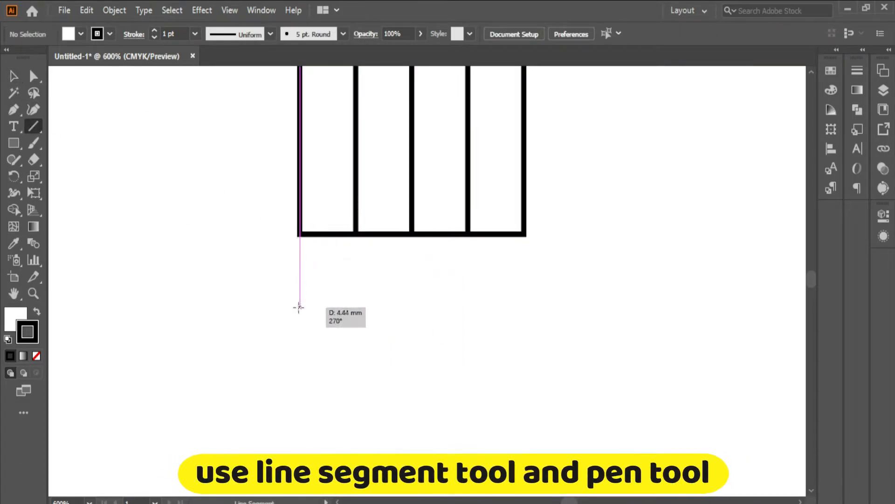
pyautogui.moveTo(296, 315); pyautogui.dragTo(299, 314)
pyautogui.press('v')
pyautogui.moveTo(303, 245); pyautogui.dragTo(356, 252)
# Connect the lower ends of the two short lines with a curved Pen path to form a rounded tab.
pyautogui.click(14, 110)
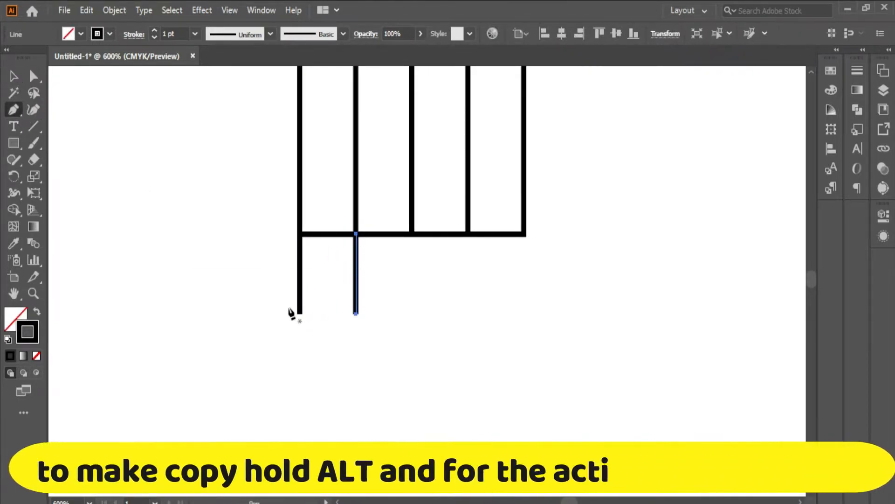
pyautogui.click(300, 314)
pyautogui.moveTo(386, 260); pyautogui.dragTo(386, 248)
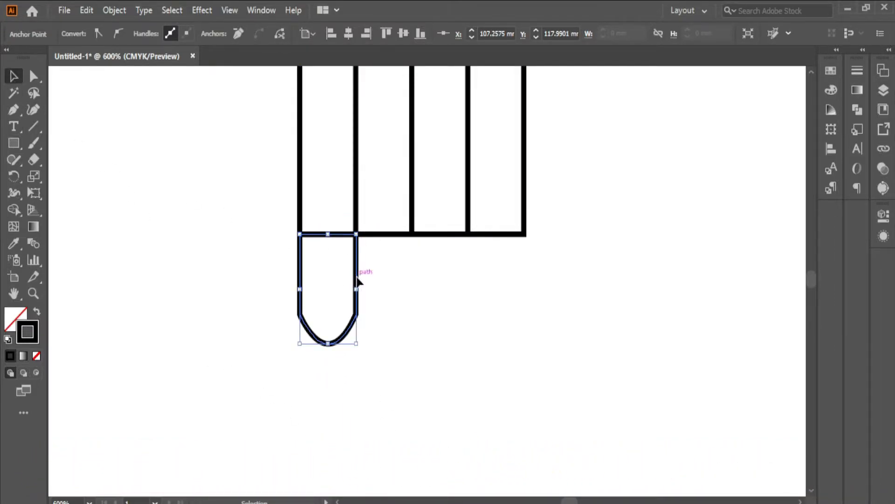
# Copy the rounded tab below the second column and repeat the duplication for the remaining two columns.
pyautogui.moveTo(412, 279); pyautogui.dragTo(414, 270)
pyautogui.hotkey('ctrl', 'd')
pyautogui.hotkey('ctrl', 'd')
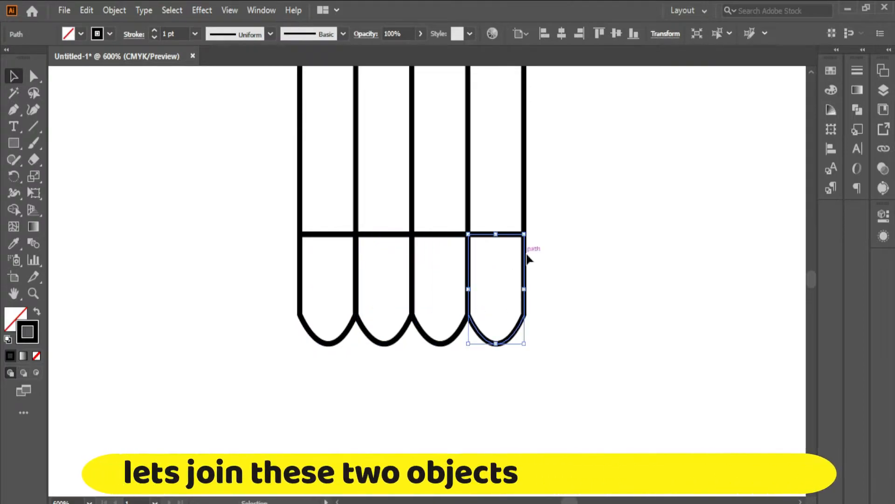
pyautogui.click(525, 409)
# Merge each rounded tab with the column above it using the Shape Builder tool.
pyautogui.scroll(-3, 814, 499)
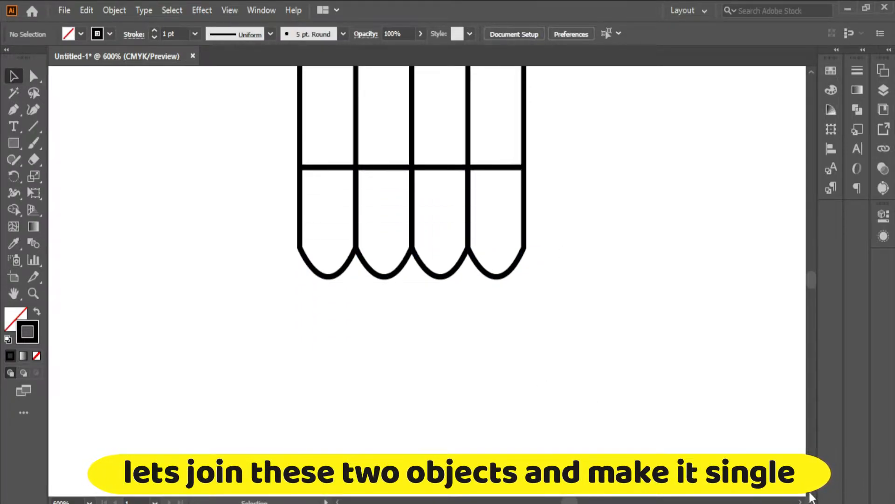
pyautogui.scroll(-3, 811, 495)
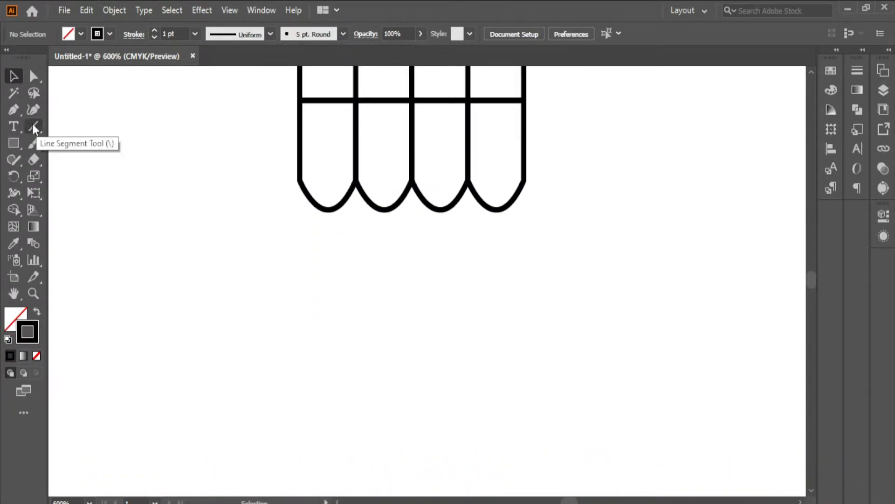
pyautogui.hotkey('ctrl', '-')
pyautogui.hotkey('ctrl', '-')
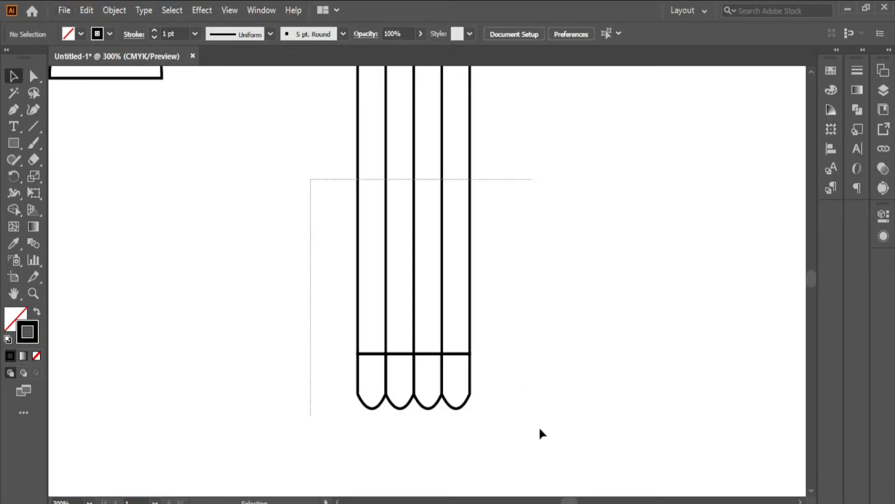
pyautogui.moveTo(525, 411); pyautogui.dragTo(525, 410)
pyautogui.hotkey('shift', 'm')
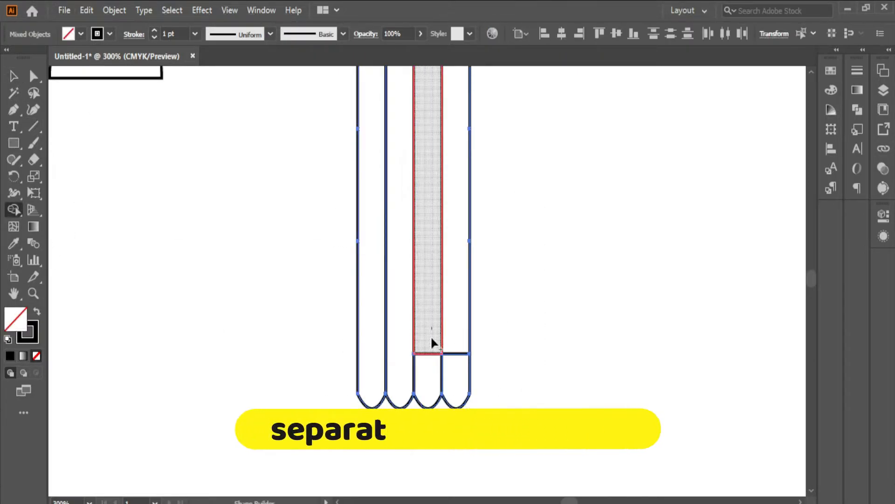
pyautogui.click(454, 331)
pyautogui.click(811, 73)
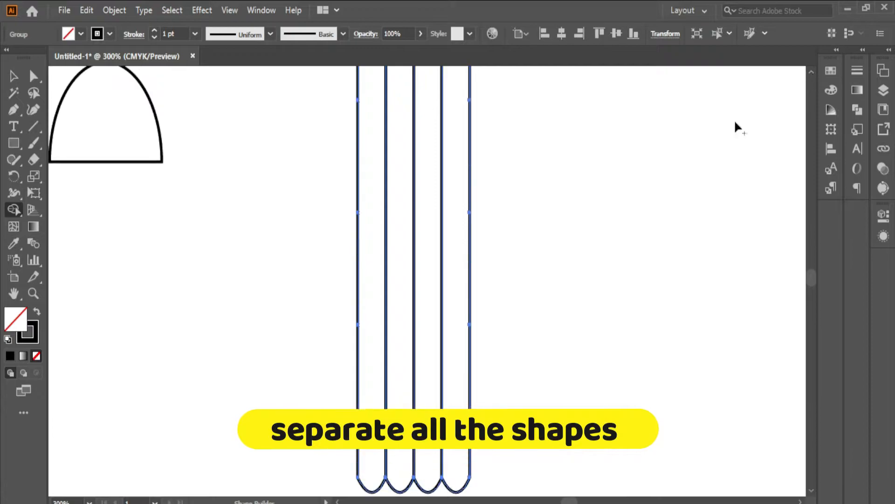
# Examine the outlines of the merged columns, selecting the leftmost one on its own.
pyautogui.press('z')
pyautogui.keyDown('alt'); pyautogui.click(422, 224); pyautogui.keyUp('alt')
pyautogui.keyDown('alt'); pyautogui.click(422, 225); pyautogui.keyUp('alt')
pyautogui.click(433, 312)
pyautogui.moveTo(419, 265); pyautogui.dragTo(359, 231)
pyautogui.click(387, 231)
pyautogui.hotkey('ctrl', 'z')
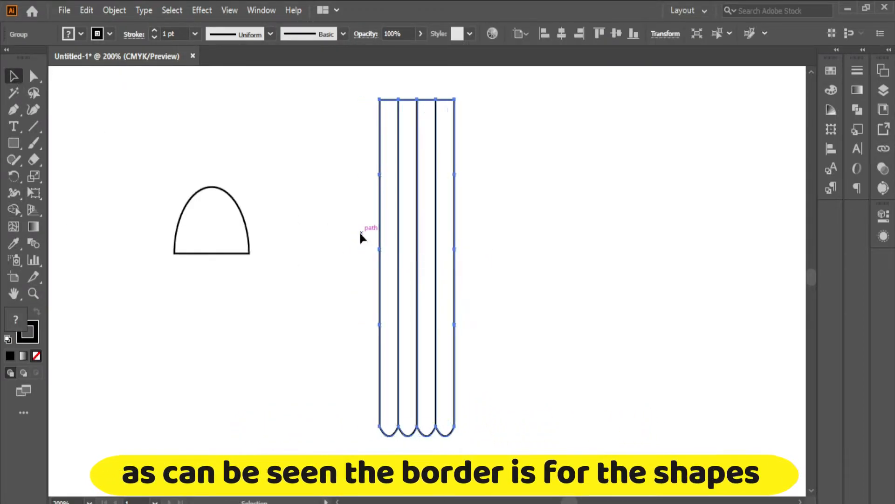
pyautogui.press('a')
pyautogui.click(266, 184)
pyautogui.click(380, 202)
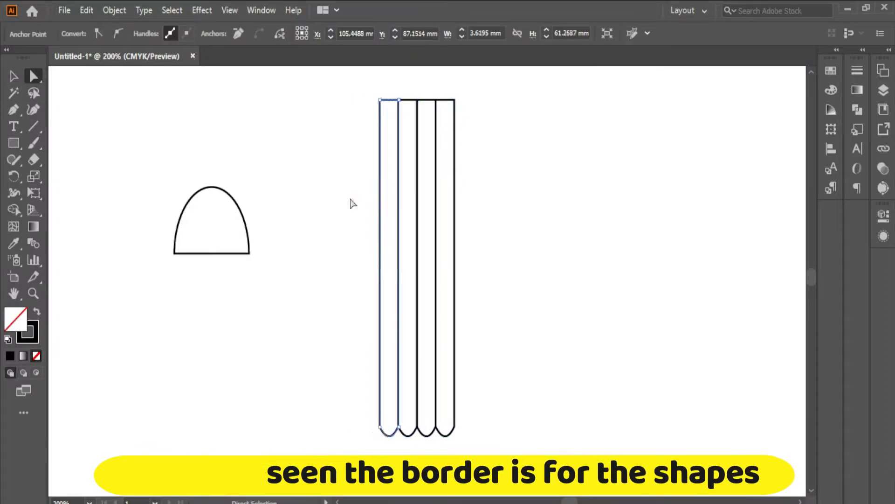
pyautogui.click(353, 204)
# Draw a vertical line along the first divider, extending past both ends, and copy it onto the other two dividers.
pyautogui.click(34, 126)
pyautogui.moveTo(398, 83); pyautogui.dragTo(398, 445)
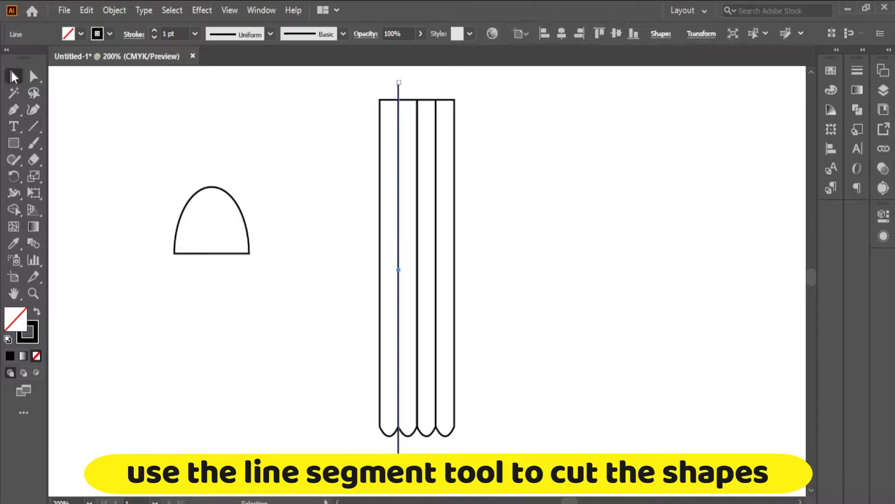
pyautogui.moveTo(399, 88); pyautogui.dragTo(418, 89)
pyautogui.hotkey('ctrl', 'd')
# Divide the columns along the three vertical lines with the Pathfinder Divide operation.
pyautogui.moveTo(340, 83); pyautogui.dragTo(502, 438)
pyautogui.click(857, 109)
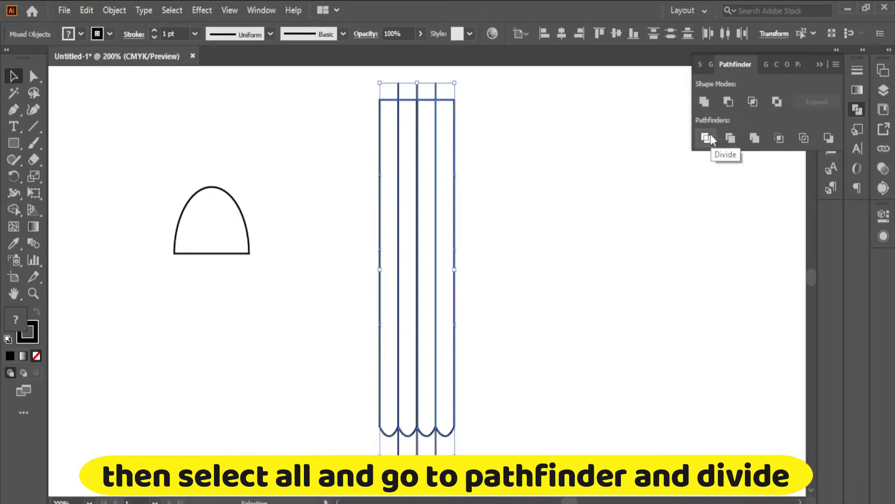
pyautogui.click(710, 134)
pyautogui.click(586, 163)
# Ungroup the divided columns into four separate strips.
pyautogui.click(34, 76)
pyautogui.moveTo(335, 83); pyautogui.dragTo(531, 442)
pyautogui.rightClick(435, 327)
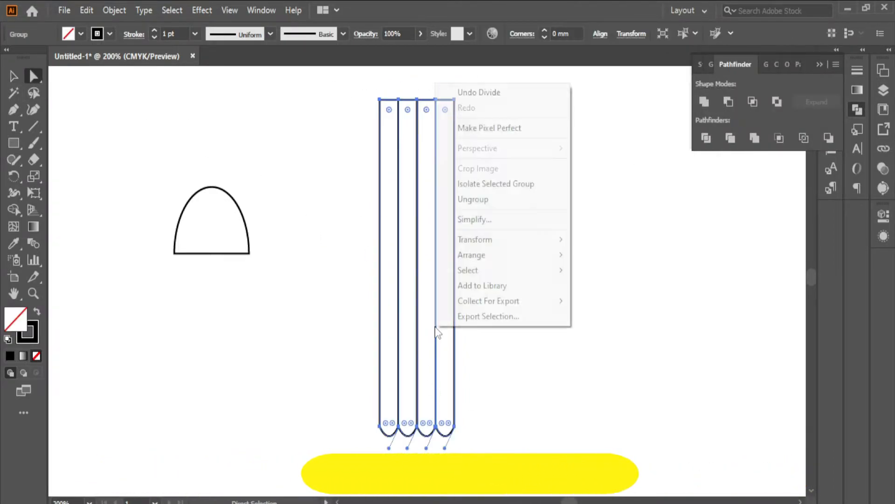
pyautogui.click(461, 200)
pyautogui.click(250, 174)
# Nudge the leftmost strip to the left, away from the other three strips.
pyautogui.moveTo(380, 145); pyautogui.dragTo(361, 144)
pyautogui.hotkey('ctrl', 'z')
pyautogui.click(820, 64)
pyautogui.click(554, 135)
pyautogui.click(381, 113)
pyautogui.press('Left')
pyautogui.press('Left')
pyautogui.press('Left')
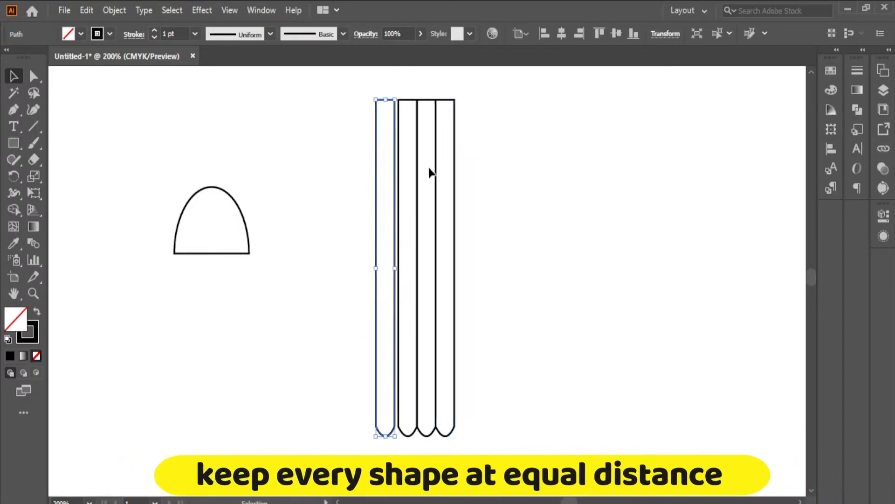
pyautogui.press('Left')
pyautogui.press('Left')
pyautogui.press('Left')
pyautogui.press('Left')
pyautogui.press('Left')
# Nudge the second and third strips to the left to open gaps between all four strips.
pyautogui.click(399, 185)
pyautogui.press('Left')
pyautogui.press('Left')
pyautogui.press('Left')
pyautogui.press('Left')
pyautogui.press('Left')
pyautogui.click(417, 186)
pyautogui.press('Left')
pyautogui.press('Left')
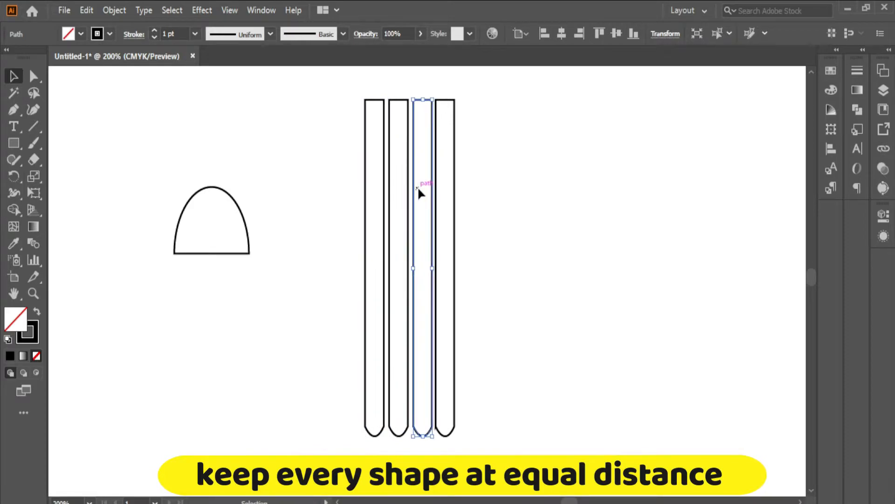
# Fine-tune the positions of the strips so the gaps between all four are equal.
pyautogui.click(384, 208)
pyautogui.press('Left')
pyautogui.click(390, 208)
pyautogui.press('Left')
pyautogui.click(436, 212)
pyautogui.press('Left')
pyautogui.press('Left')
pyautogui.click(507, 230)
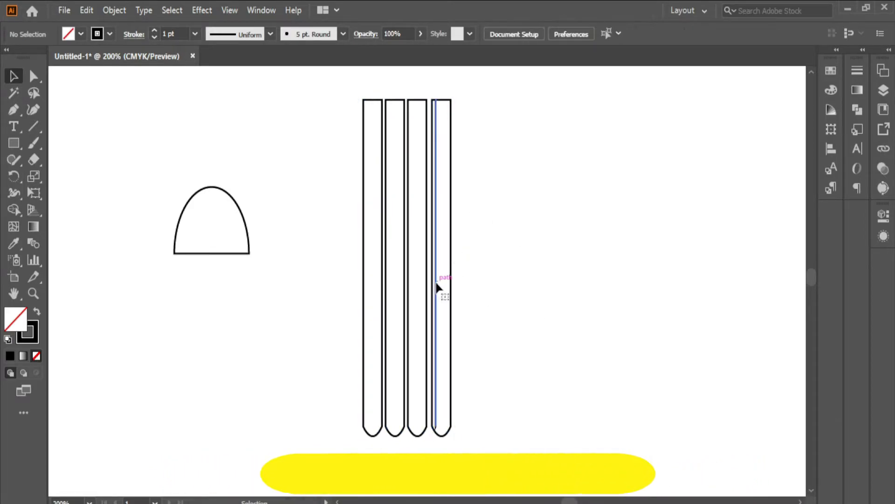
pyautogui.click(432, 275)
pyautogui.press('Left')
pyautogui.click(486, 436)
# Move the four strips together slightly up and to the right, and group them.
pyautogui.moveTo(345, 88); pyautogui.dragTo(508, 433)
pyautogui.moveTo(449, 348); pyautogui.dragTo(469, 318)
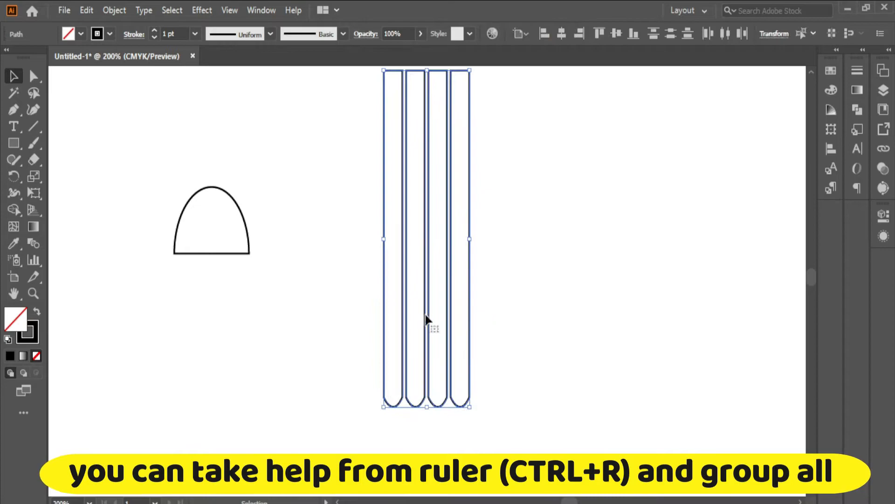
pyautogui.rightClick(450, 238)
pyautogui.click(502, 305)
pyautogui.click(545, 314)
pyautogui.moveTo(354, 93); pyautogui.dragTo(480, 282)
pyautogui.click(369, 270)
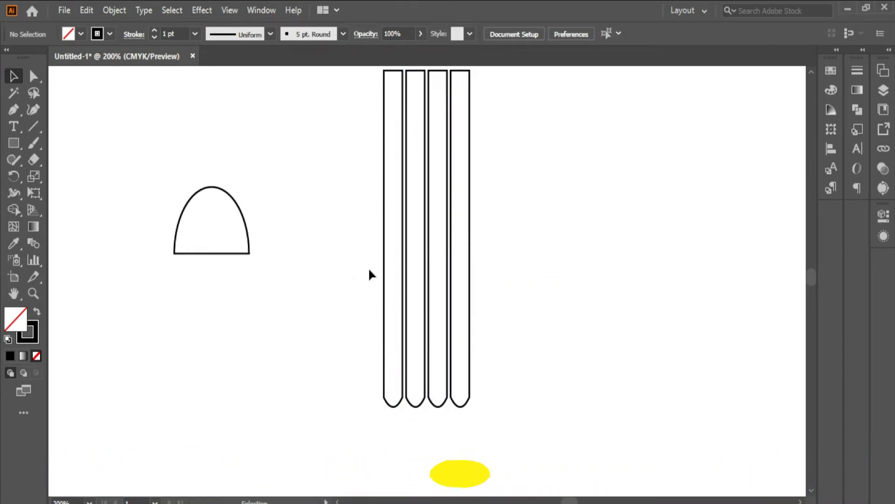
# Draw two diagonal line segments from the outer lower corners of the outer strips, meeting in a V-shaped point below them.
pyautogui.click(430, 425)
pyautogui.click(432, 359)
pyautogui.click(427, 181)
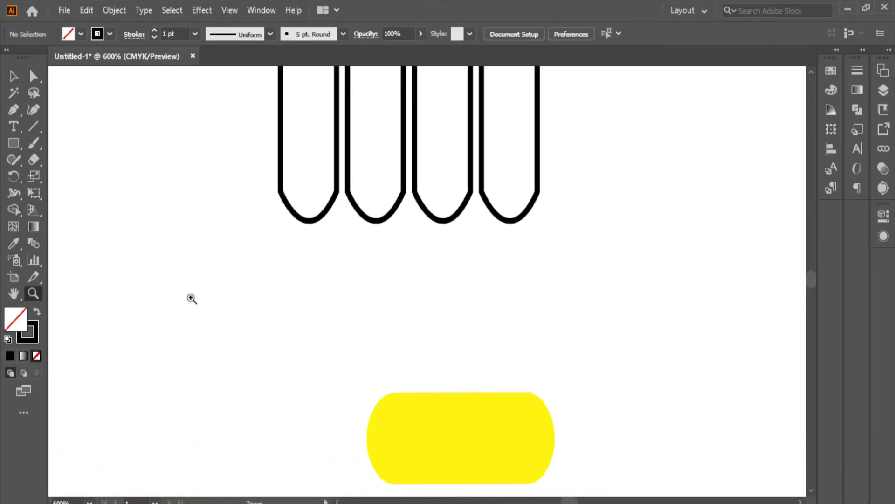
pyautogui.click(33, 125)
pyautogui.moveTo(308, 298); pyautogui.dragTo(400, 489)
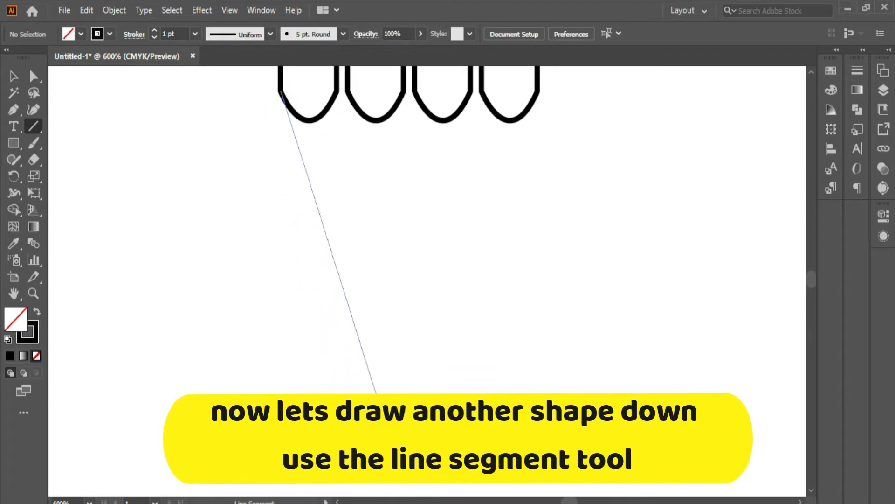
pyautogui.moveTo(380, 393); pyautogui.dragTo(406, 462)
pyautogui.moveTo(481, 233); pyautogui.dragTo(408, 461)
# Move both diagonal lines straight down to leave a gap beneath the rounded ends of the strips.
pyautogui.click(14, 76)
pyautogui.moveTo(355, 317); pyautogui.dragTo(355, 317)
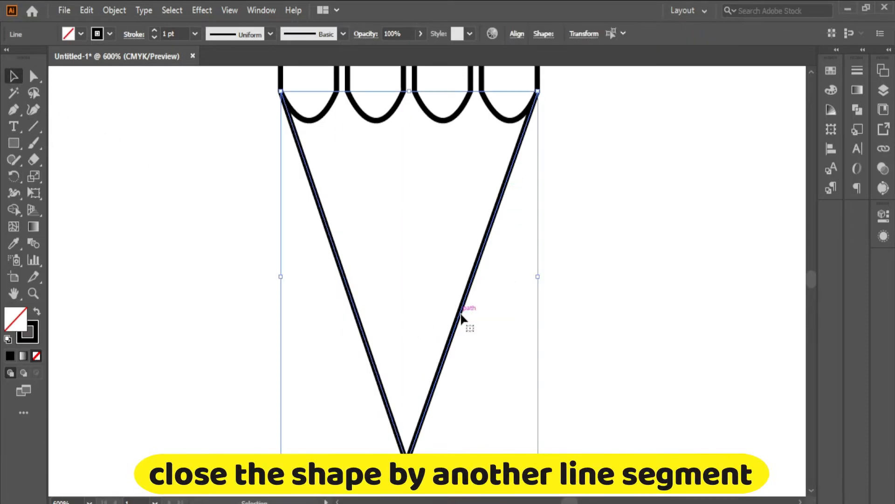
pyautogui.press('Down')
pyautogui.press('Down')
pyautogui.press('Down')
pyautogui.press('Down')
pyautogui.press('Down')
pyautogui.press('Down')
pyautogui.press('Down')
pyautogui.press('Down')
pyautogui.press('Down')
pyautogui.press('Down')
# Close the V with a horizontal line segment between the upper ends of the two diagonal lines.
pyautogui.click(37, 129)
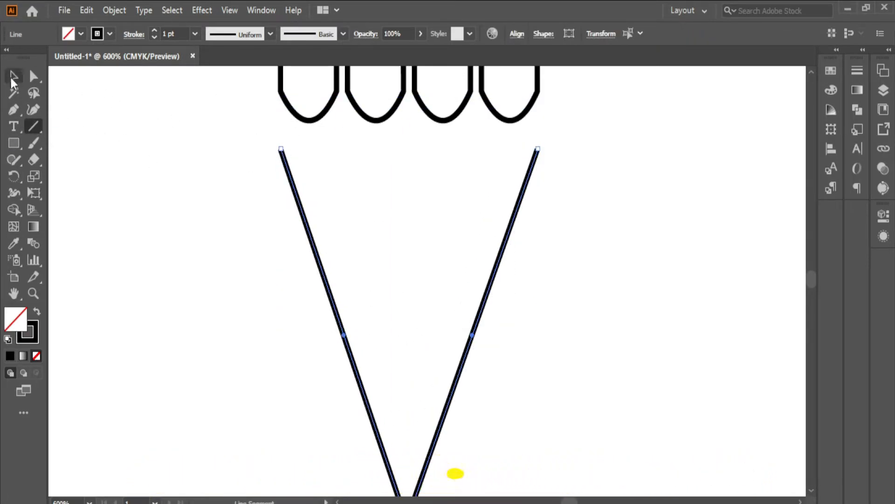
pyautogui.click(14, 79)
pyautogui.click(103, 112)
pyautogui.moveTo(281, 150); pyautogui.dragTo(538, 149)
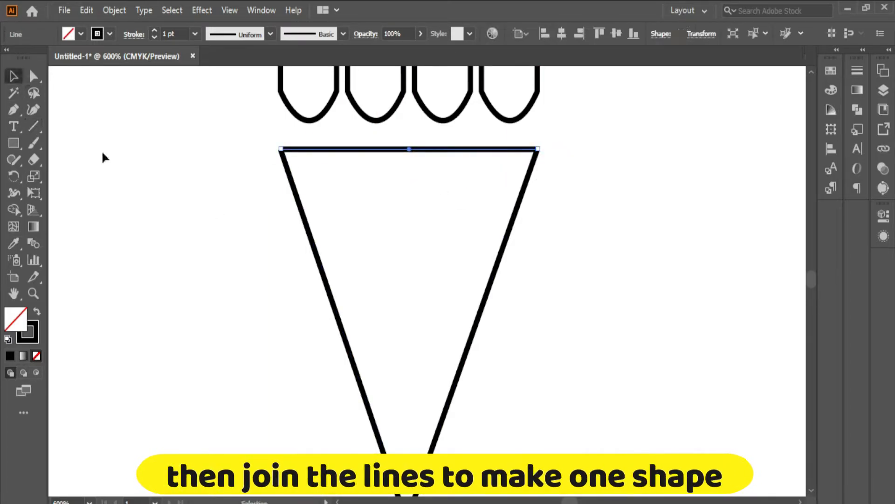
# Join the three line segments into a single triangle path.
pyautogui.moveTo(589, 494); pyautogui.dragTo(558, 498)
pyautogui.rightClick(439, 376)
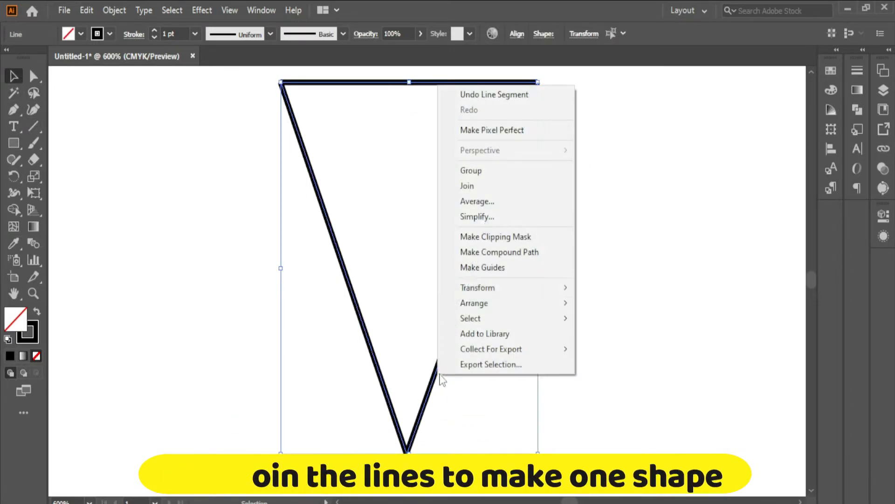
pyautogui.click(469, 186)
pyautogui.click(652, 225)
pyautogui.scroll(3, 810, 75)
pyautogui.click(508, 213)
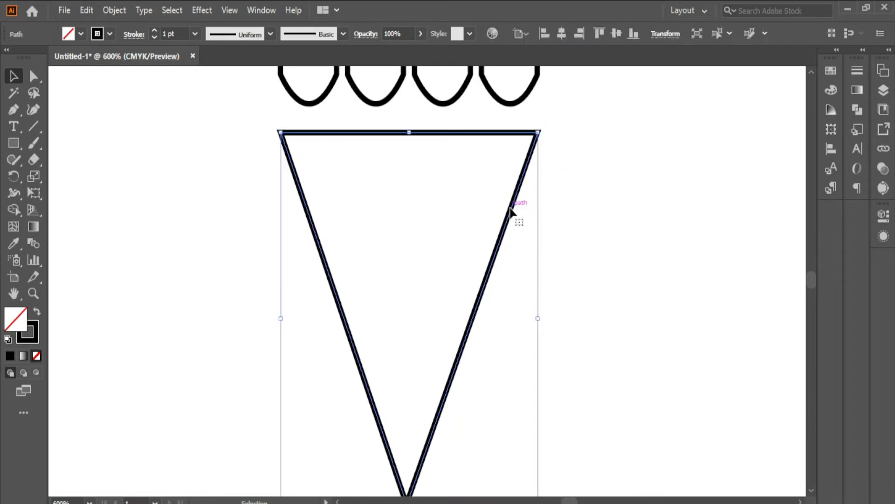
# Draw an ellipse below the first strip and duplicate it sideways into a row of four across the triangle's upper edge.
pyautogui.scroll(3, 812, 72)
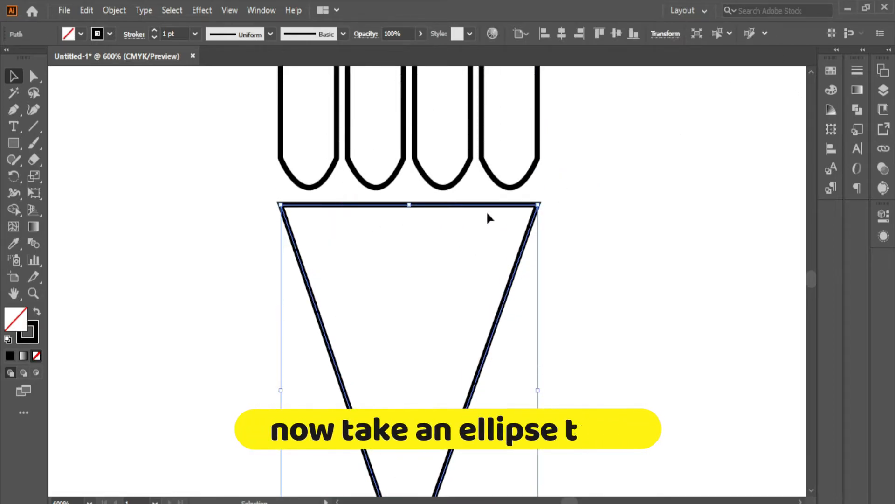
pyautogui.moveTo(13, 143); pyautogui.dragTo(80, 174)
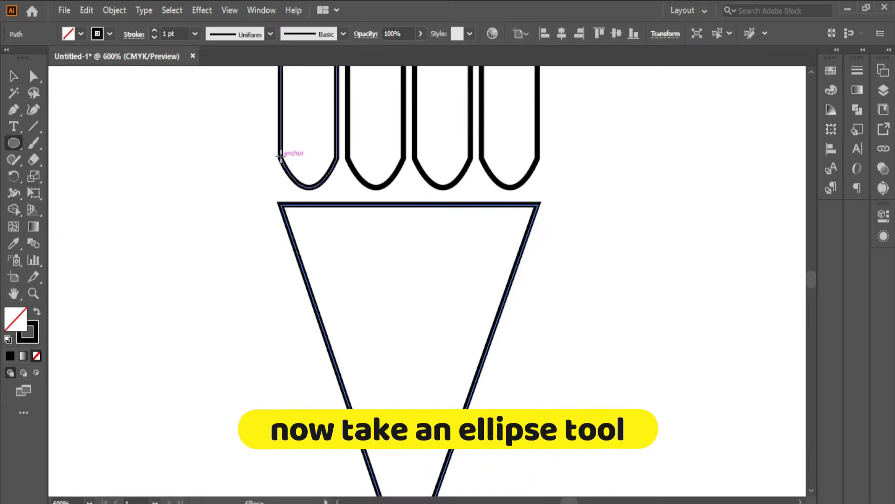
pyautogui.moveTo(281, 157); pyautogui.dragTo(339, 205)
pyautogui.press('v')
pyautogui.moveTo(345, 218); pyautogui.dragTo(410, 209)
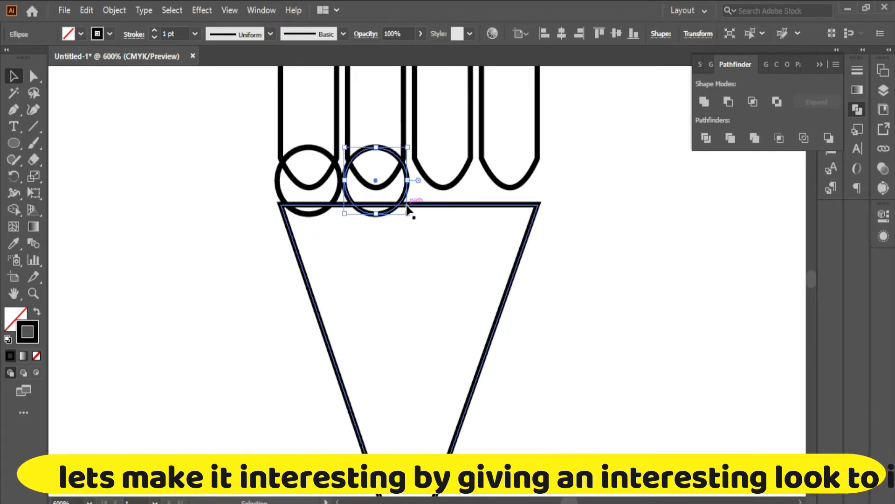
pyautogui.hotkey('ctrl', 'd')
pyautogui.hotkey('ctrl', 'd')
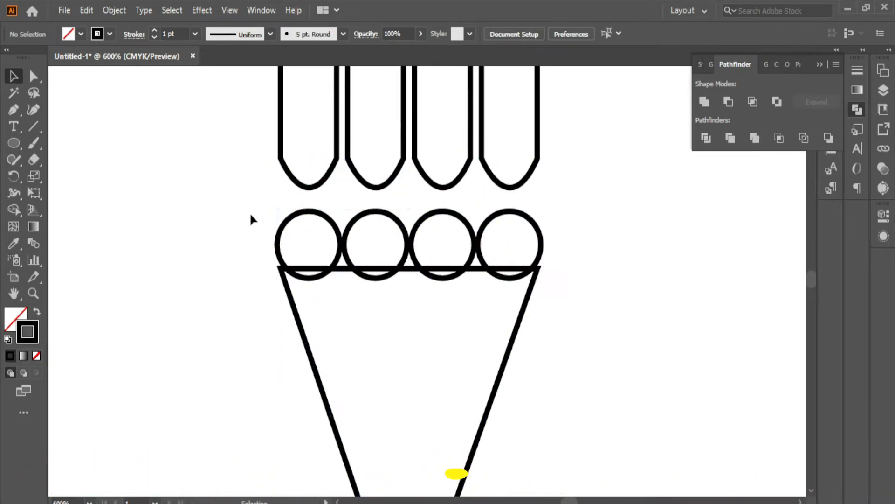
# Fill the triangle and four circles white, and cut the circles out of the triangle with Minus Front.
pyautogui.moveTo(253, 219); pyautogui.dragTo(298, 321)
pyautogui.click(8, 339)
pyautogui.click(15, 319)
pyautogui.click(857, 110)
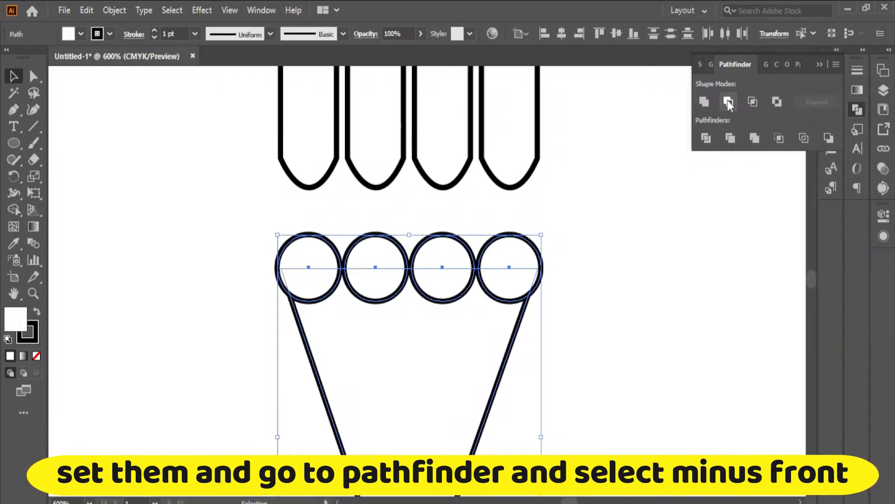
pyautogui.click(729, 102)
pyautogui.click(620, 224)
# Move the scalloped triangle up so it sits just beneath the rounded strip ends.
pyautogui.click(514, 328)
pyautogui.press('Up')
pyautogui.press('Up')
pyautogui.press('Up')
pyautogui.press('Up')
pyautogui.press('Up')
pyautogui.press('Up')
pyautogui.press('Up')
pyautogui.press('Up')
pyautogui.press('Up')
pyautogui.press('Up')
pyautogui.press('Up')
pyautogui.press('Up')
pyautogui.press('Up')
pyautogui.press('Up')
pyautogui.press('Up')
pyautogui.press('Up')
pyautogui.press('Up')
pyautogui.press('Up')
pyautogui.click(606, 247)
pyautogui.click(819, 64)
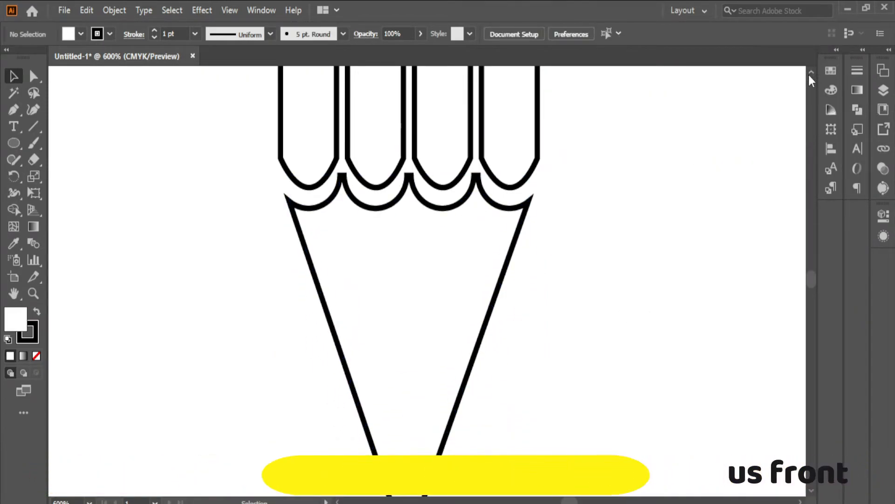
# Draw a small triangle with the Pen tool over the lower point of the scalloped shape to form the pencil tip.
pyautogui.click(810, 73)
pyautogui.click(13, 110)
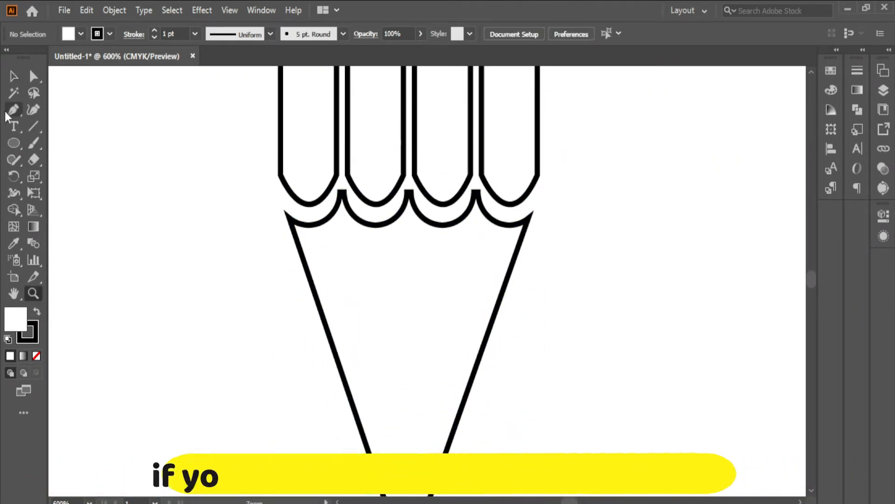
pyautogui.scroll(-5, 559, 326)
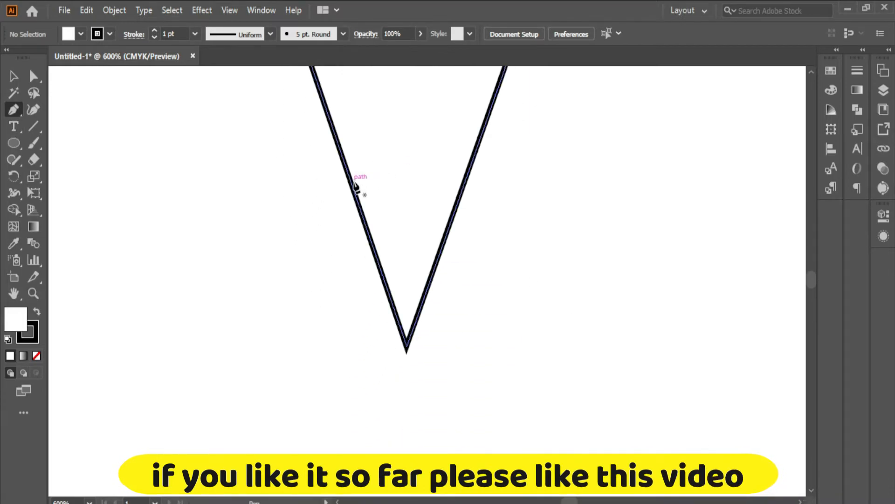
pyautogui.click(464, 186)
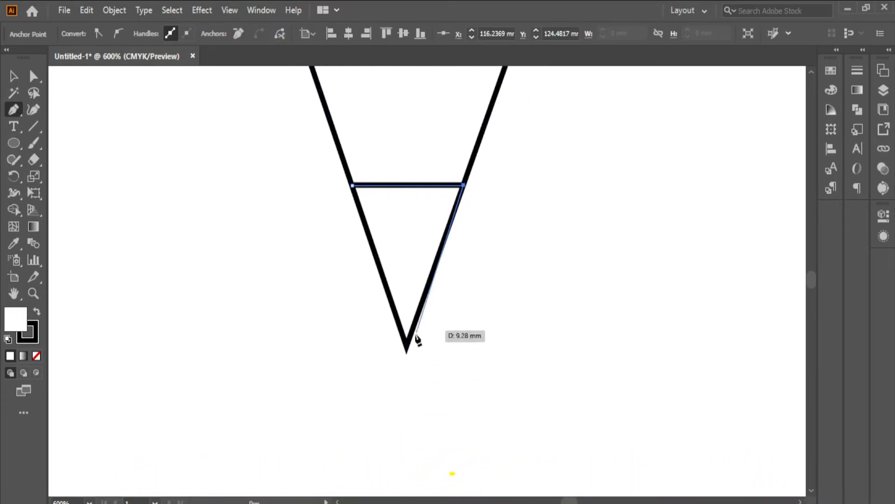
pyautogui.click(407, 347)
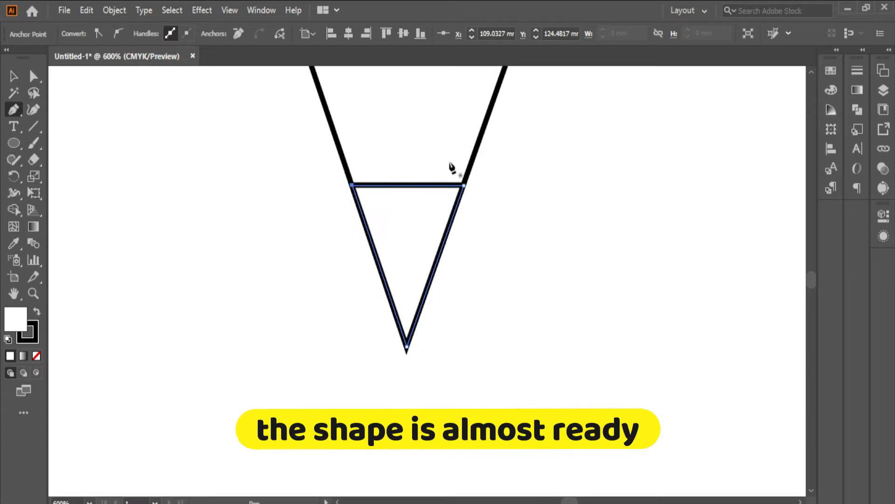
# Create a polar grid with 2 concentric dividers and 2 radial dividers.
pyautogui.scroll(2, 439, 216)
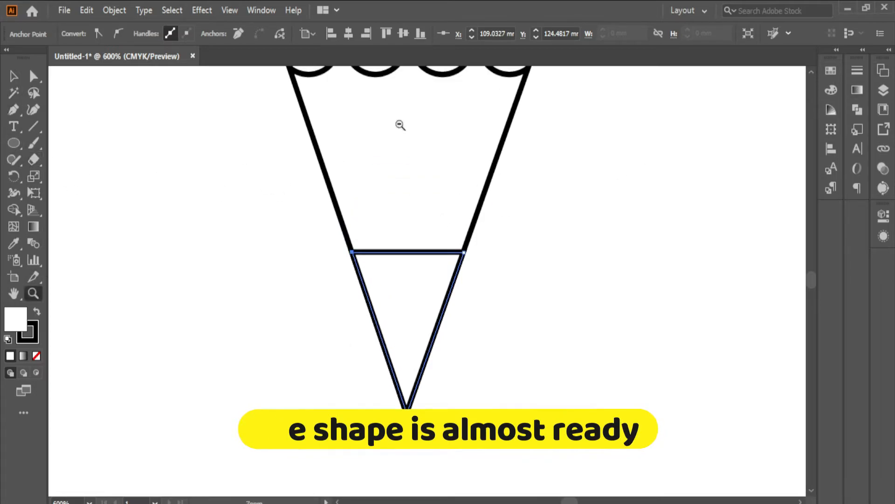
pyautogui.hotkey('ctrl', '-')
pyautogui.hotkey('ctrl', '-')
pyautogui.hotkey('ctrl', '-')
pyautogui.moveTo(36, 132); pyautogui.dragTo(60, 194)
pyautogui.click(289, 133)
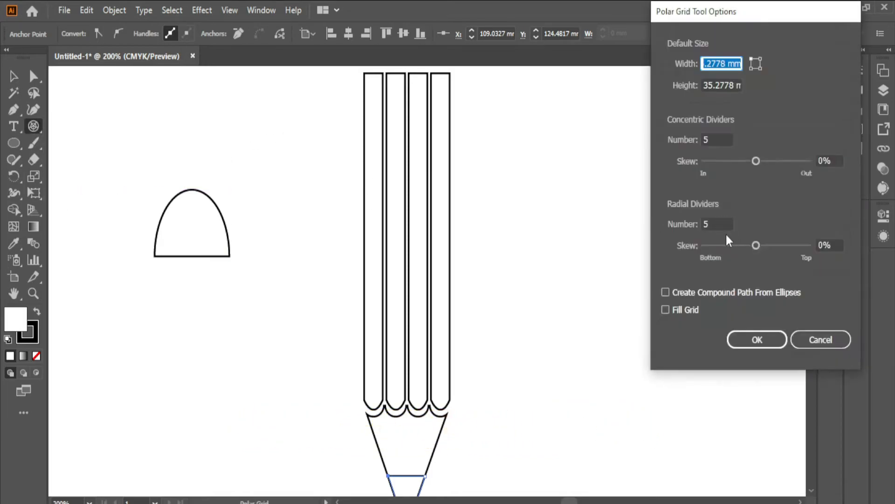
pyautogui.doubleClick(707, 140)
pyautogui.write('2')
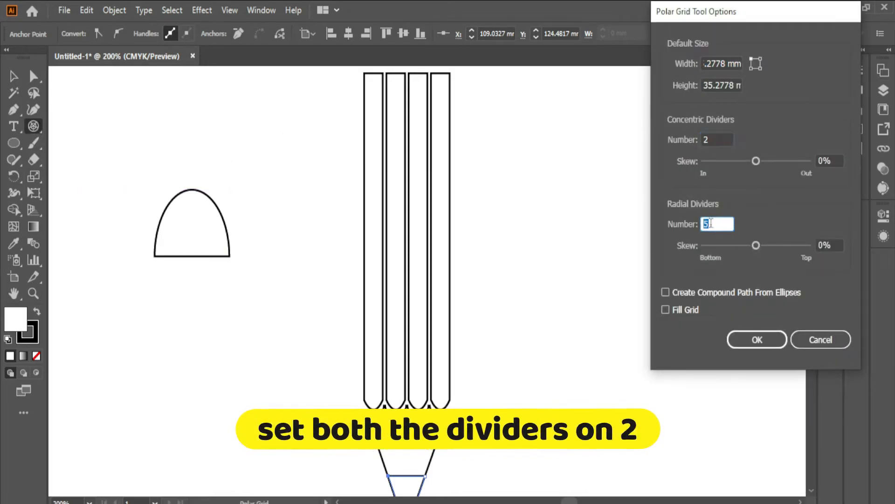
pyautogui.click(757, 339)
# Shrink the polar grid to fit within a strip's width and place it near the upper end of the leftmost strip.
pyautogui.press('v')
pyautogui.moveTo(357, 208); pyautogui.dragTo(623, 194)
pyautogui.moveTo(738, 313); pyautogui.dragTo(671, 243)
pyautogui.moveTo(672, 242); pyautogui.dragTo(655, 226)
pyautogui.moveTo(646, 217); pyautogui.dragTo(573, 188)
pyautogui.moveTo(377, 112); pyautogui.dragTo(377, 111)
# Duplicate the small polar grid sideways onto the other three strips.
pyautogui.moveTo(382, 121); pyautogui.dragTo(395, 115)
pyautogui.hotkey('ctrl', 'd')
pyautogui.hotkey('ctrl', 'd')
# Copy the row of four small grids down the strips twice at equal spacing to make three rows.
pyautogui.keyDown('shift'); pyautogui.click(376, 113); pyautogui.keyUp('shift')
pyautogui.keyDown('shift'); pyautogui.click(398, 113); pyautogui.keyUp('shift')
pyautogui.keyDown('shift'); pyautogui.click(421, 112); pyautogui.keyUp('shift')
pyautogui.moveTo(418, 189); pyautogui.dragTo(417, 264)
pyautogui.moveTo(418, 232); pyautogui.dragTo(419, 232)
pyautogui.hotkey('ctrl', 'd')
# Group the four strips together with all the small polar grids.
pyautogui.click(333, 107)
pyautogui.moveTo(333, 106); pyautogui.dragTo(485, 366)
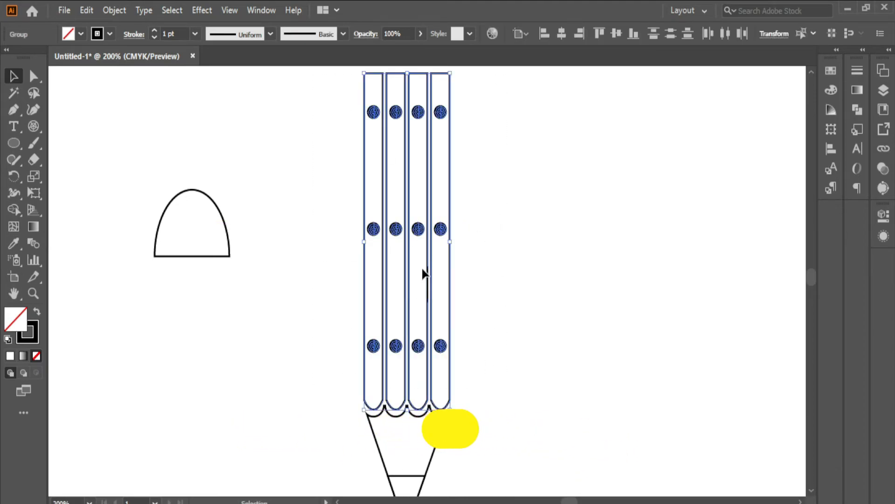
pyautogui.rightClick(419, 266)
pyautogui.click(443, 357)
pyautogui.click(606, 373)
# Fill the pencil tip triangle with black and remove its outline.
pyautogui.click(812, 491)
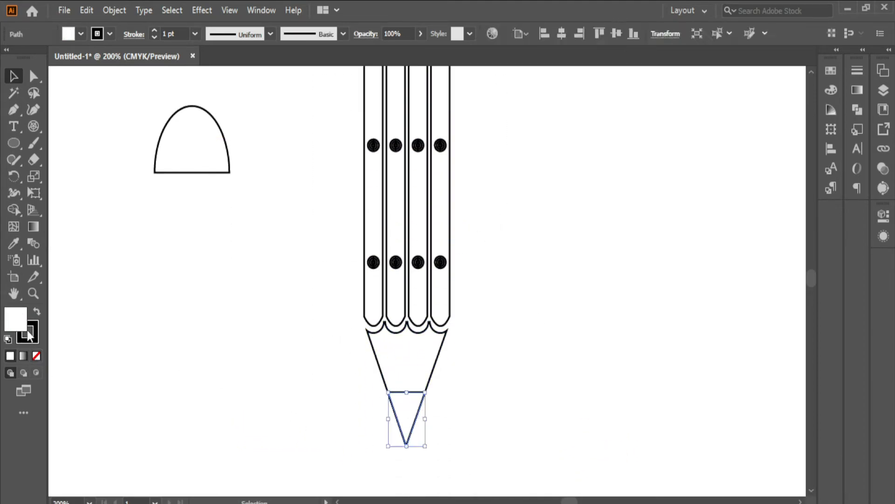
pyautogui.click(37, 355)
pyautogui.click(14, 318)
pyautogui.click(159, 355)
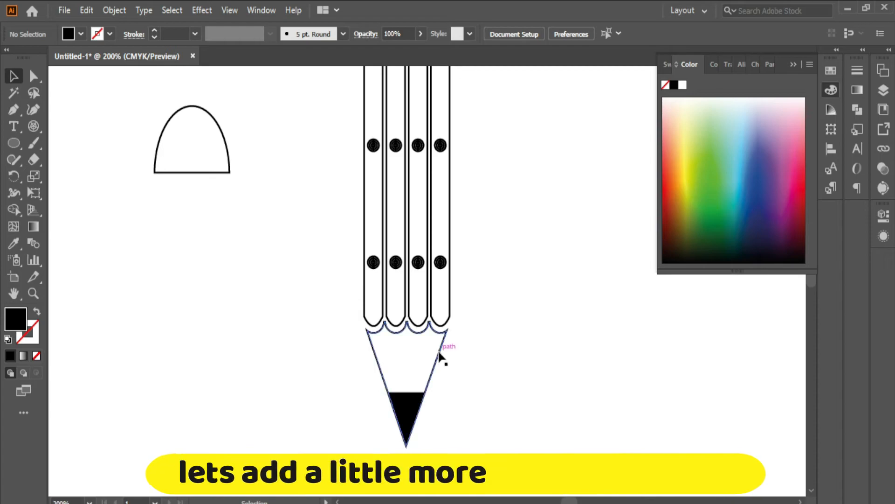
# Place the arch on the upper end of the strips, widen it to the strips' full width and leave a small gap.
pyautogui.scroll(5, 666, 250)
pyautogui.moveTo(229, 345); pyautogui.dragTo(441, 150)
pyautogui.moveTo(443, 168); pyautogui.dragTo(450, 169)
pyautogui.moveTo(425, 109); pyautogui.dragTo(440, 134)
pyautogui.moveTo(446, 98); pyautogui.dragTo(451, 93)
pyautogui.click(485, 130)
pyautogui.click(449, 143)
pyautogui.press('Up')
pyautogui.click(527, 154)
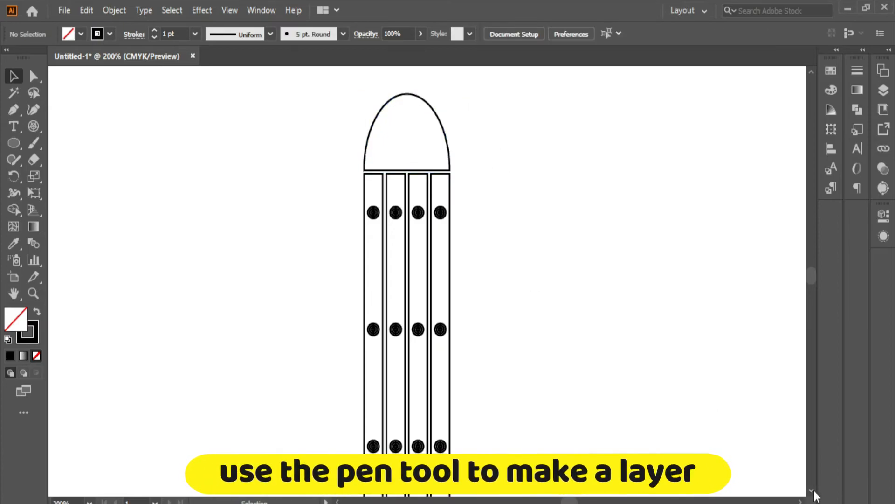
# Select the whole pencil and move it to the left on the artboard.
pyautogui.click(811, 490)
pyautogui.press('z')
pyautogui.keyDown('alt'); pyautogui.click(458, 318); pyautogui.keyUp('alt')
pyautogui.click(813, 72)
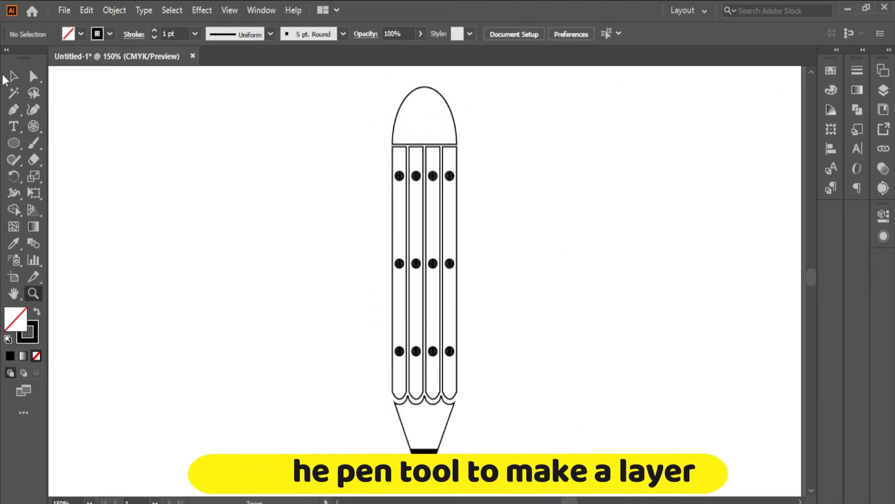
pyautogui.click(14, 76)
pyautogui.moveTo(359, 86)
pyautogui.mouseDown()
pyautogui.moveTo(500, 281)
pyautogui.moveTo(485, 497)
pyautogui.mouseUp()
pyautogui.moveTo(450, 238)
pyautogui.mouseDown()
pyautogui.moveTo(425, 213)
pyautogui.moveTo(388, 207)
pyautogui.mouseUp()
pyautogui.click(423, 189)
# Draw a narrow horizontal band across the lower part of the arch with the Pen tool.
pyautogui.click(15, 112)
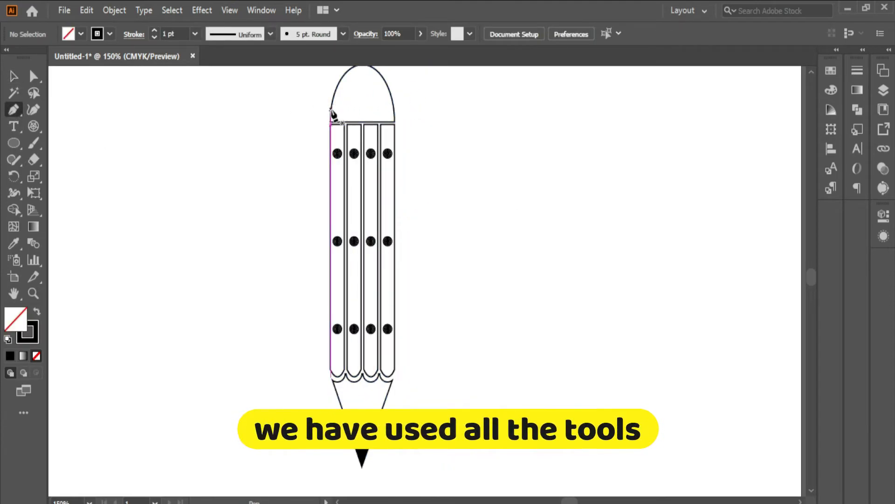
pyautogui.click(393, 106)
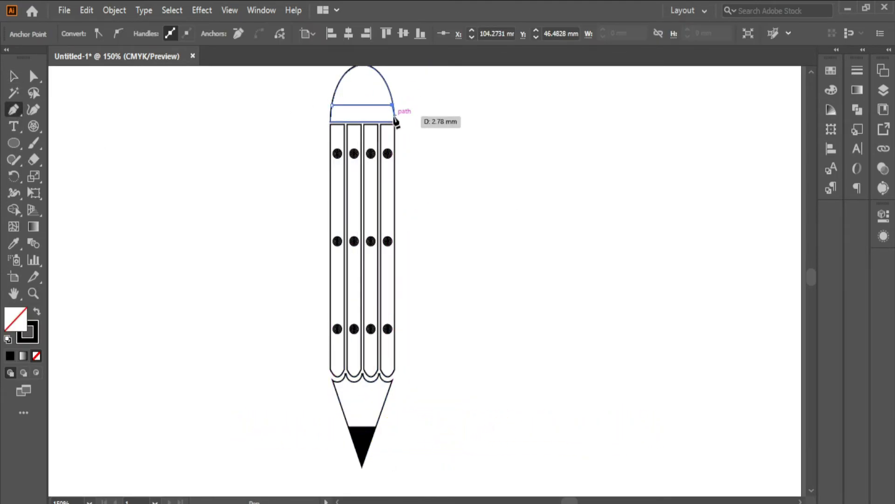
pyautogui.click(395, 116)
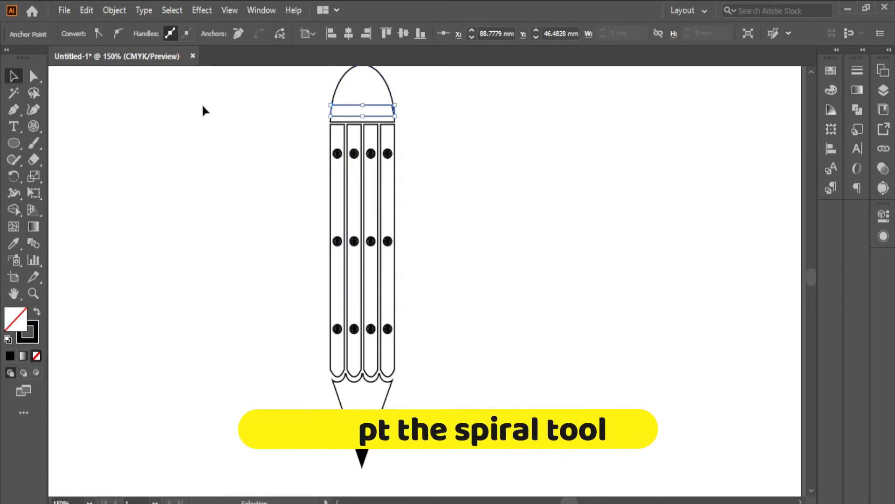
pyautogui.click(271, 137)
# Fill the four strips alternately with yellow and black, starting with yellow on the leftmost strip.
pyautogui.moveTo(281, 80)
pyautogui.mouseDown()
pyautogui.moveTo(440, 335)
pyautogui.moveTo(451, 383)
pyautogui.mouseUp()
pyautogui.click(449, 396)
pyautogui.click(391, 189)
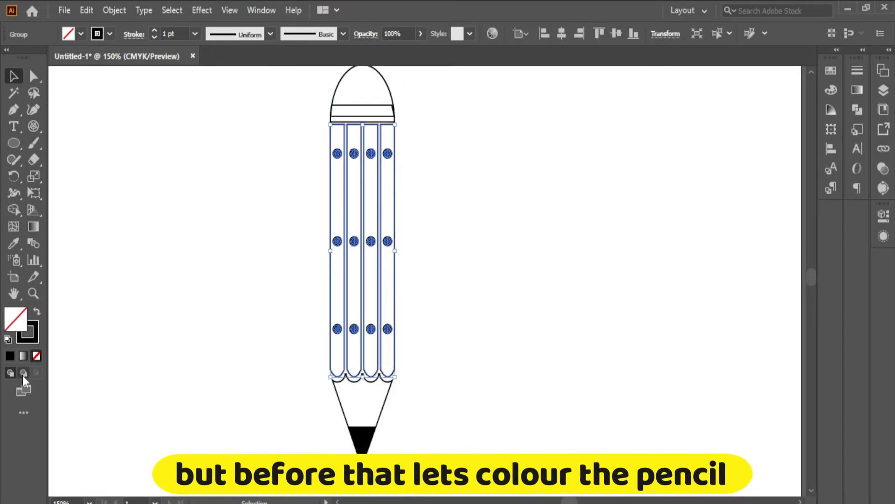
pyautogui.press('F6')
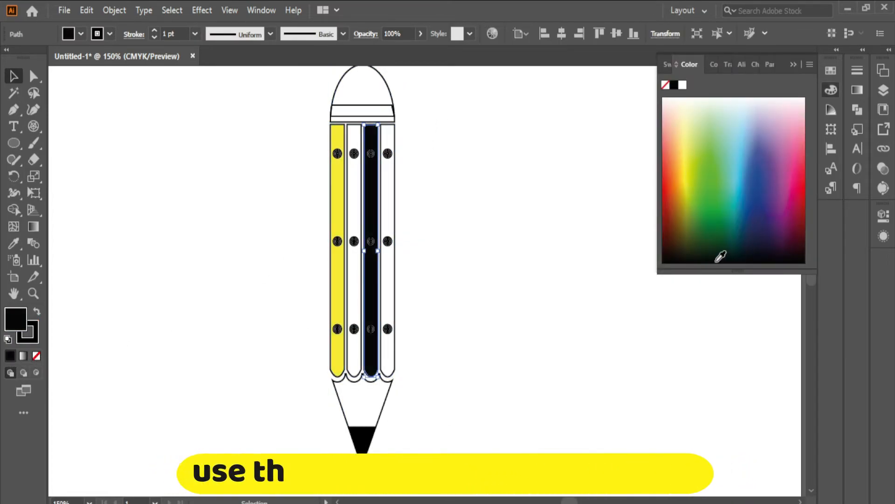
pyautogui.click(355, 200)
pyautogui.click(716, 261)
pyautogui.click(371, 201)
pyautogui.click(14, 243)
pyautogui.click(337, 194)
pyautogui.keyDown('ctrl'); pyautogui.click(387, 200); pyautogui.keyUp('ctrl')
pyautogui.click(354, 200)
# Fill the small grids on the black strips with yellow and the arch with orange.
pyautogui.keyDown('ctrl'); pyautogui.click(354, 154); pyautogui.keyUp('ctrl')
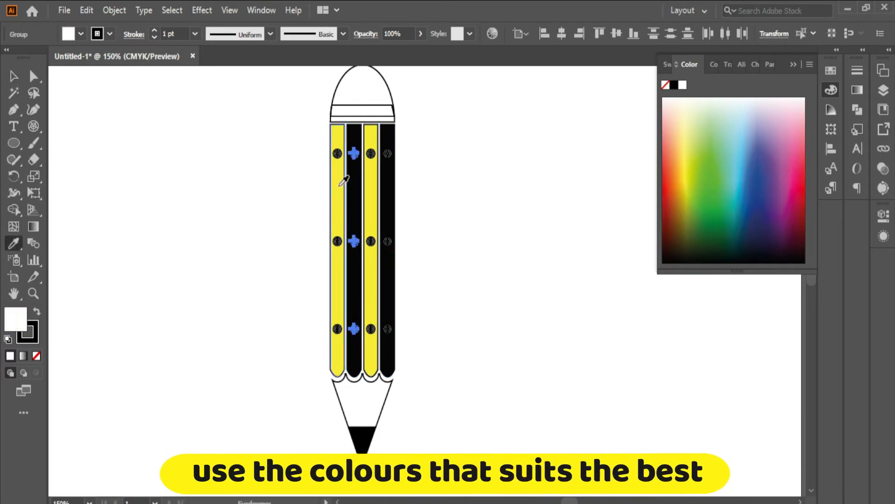
pyautogui.click(669, 171)
# Fill the band across the arch with a light pinkish grey.
pyautogui.click(363, 139)
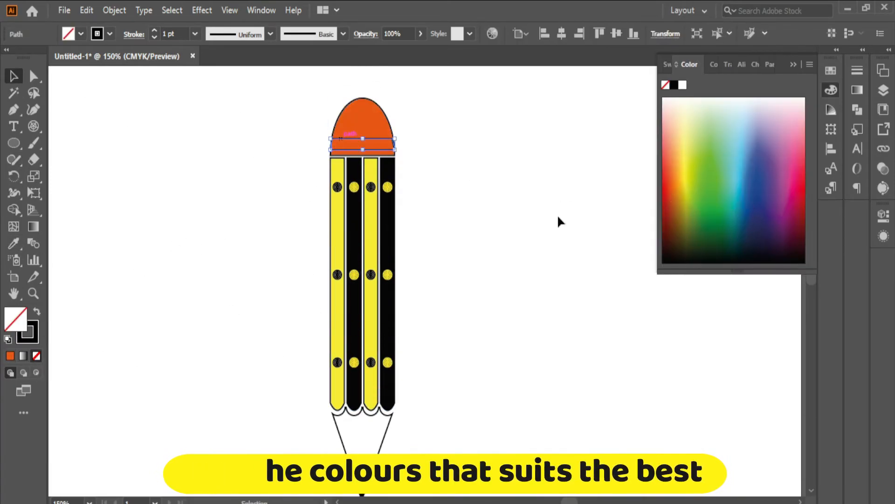
pyautogui.doubleClick(15, 319)
pyautogui.click(805, 95)
pyautogui.click(533, 224)
pyautogui.doubleClick(16, 319)
pyautogui.click(363, 144)
pyautogui.doubleClick(16, 319)
pyautogui.press('Return')
pyautogui.click(321, 98)
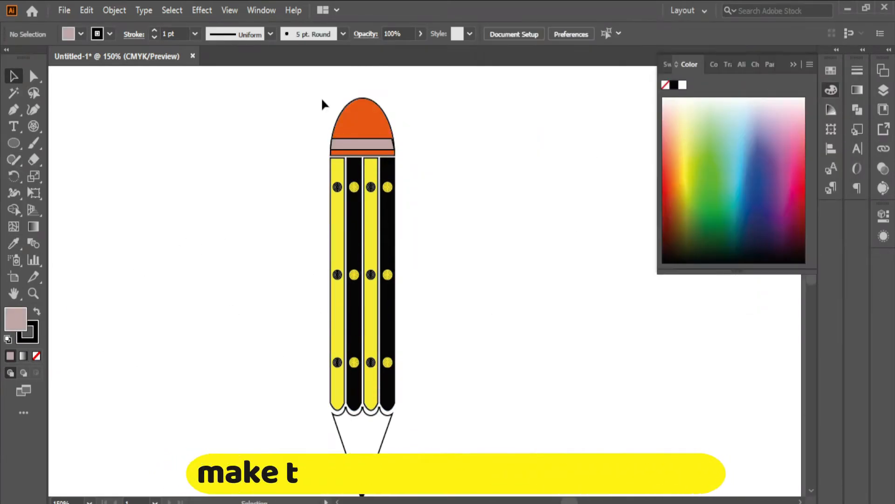
# Fill the scalloped cone at the pencil's lower end with light yellow and leave it without a stroke.
pyautogui.scroll(-3, 376, 405)
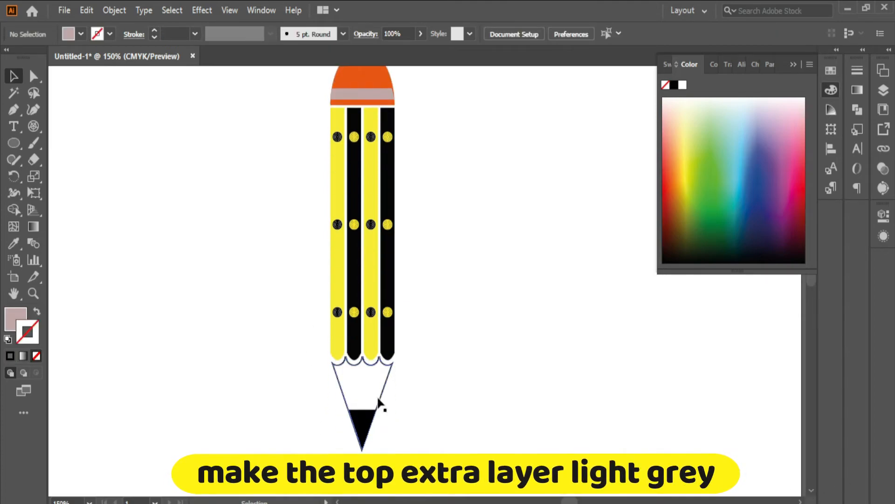
pyautogui.click(388, 391)
pyautogui.click(685, 160)
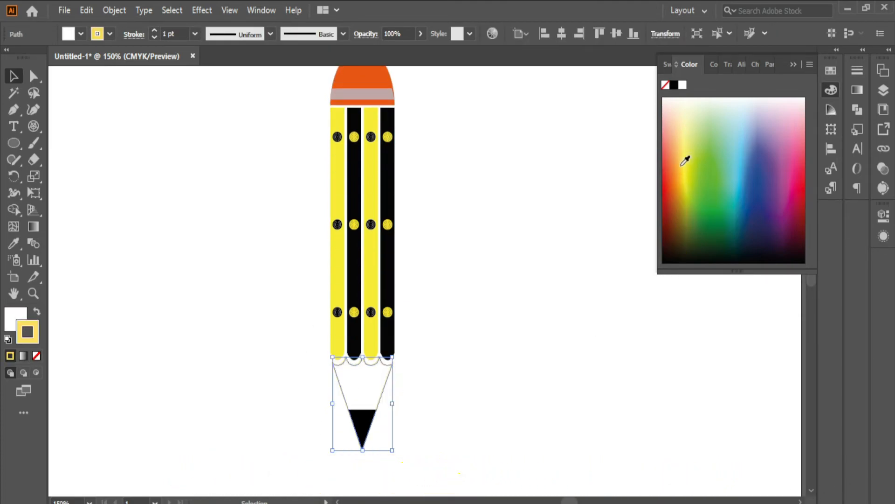
pyautogui.click(14, 324)
pyautogui.hotkey('ctrl', 'z')
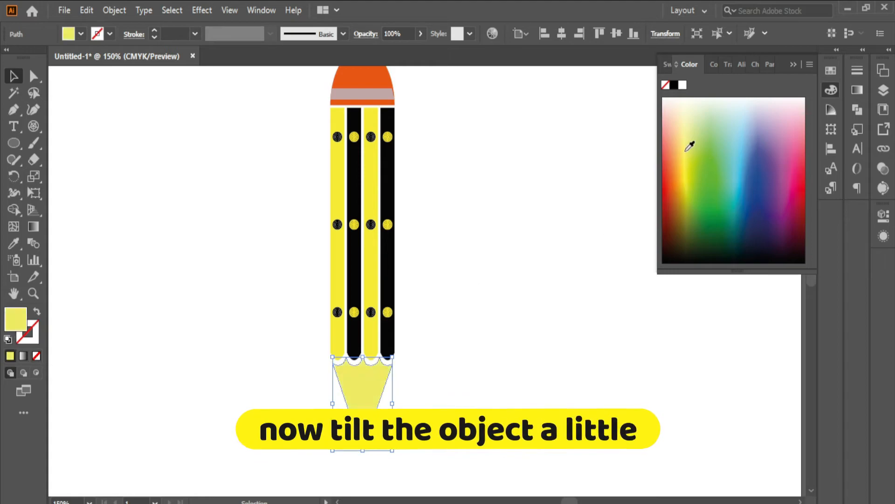
pyautogui.click(794, 65)
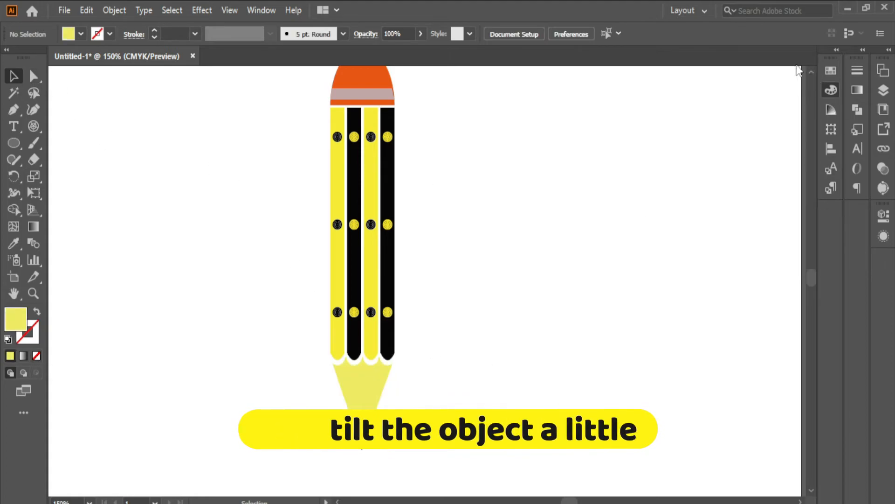
# Rotate all the pencil parts together counterclockwise so the black tip points diagonally down to the right.
pyautogui.scroll(2, 360, 194)
pyautogui.moveTo(291, 92); pyautogui.dragTo(433, 498)
pyautogui.moveTo(409, 459)
pyautogui.mouseDown()
pyautogui.moveTo(438, 434)
pyautogui.moveTo(480, 366)
pyautogui.moveTo(466, 352)
pyautogui.mouseUp()
# Group all the parts of the tilted pencil and shift the group slightly to the left.
pyautogui.moveTo(201, 87); pyautogui.dragTo(493, 458)
pyautogui.rightClick(441, 137)
pyautogui.click(482, 243)
pyautogui.click(503, 352)
pyautogui.moveTo(446, 358); pyautogui.dragTo(434, 360)
# Draw a large spiral beside the pencil with the default white fill and black stroke, and move it slightly right, clear of the pencil.
pyautogui.click(34, 125)
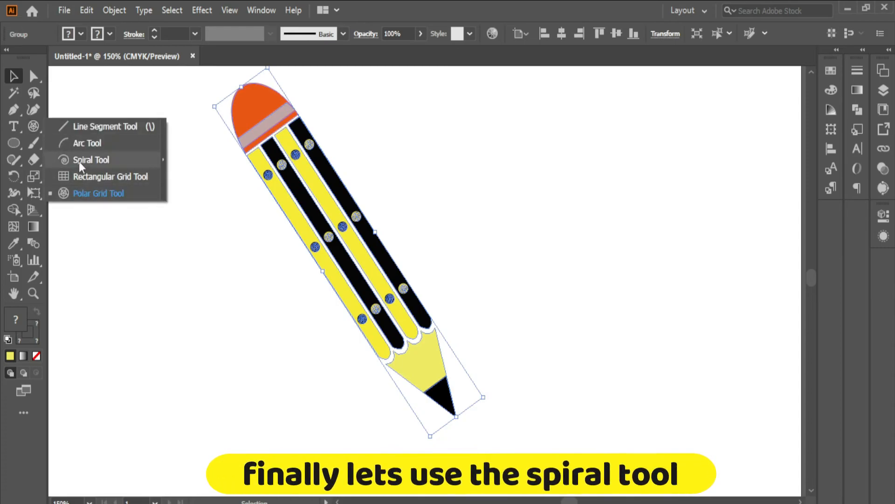
pyautogui.click(79, 162)
pyautogui.moveTo(513, 231)
pyautogui.mouseDown()
pyautogui.moveTo(685, 317)
pyautogui.moveTo(648, 283)
pyautogui.mouseUp()
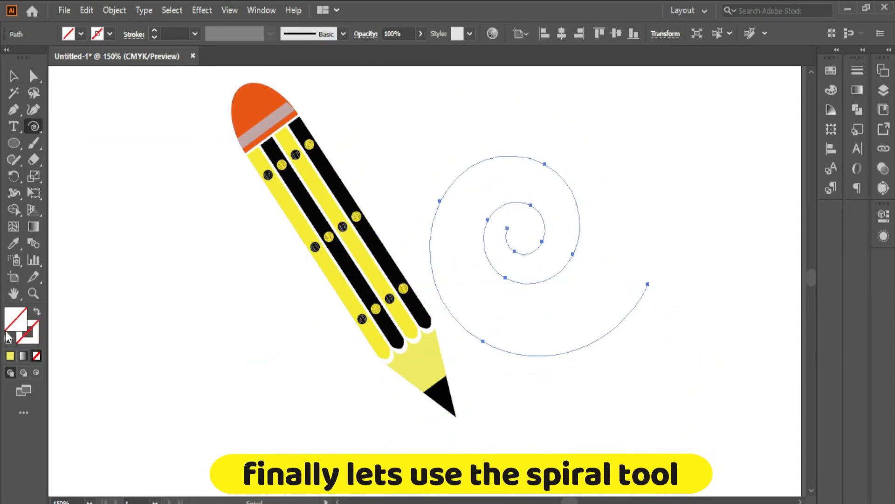
pyautogui.click(8, 338)
pyautogui.click(14, 76)
pyautogui.moveTo(580, 229); pyautogui.dragTo(611, 236)
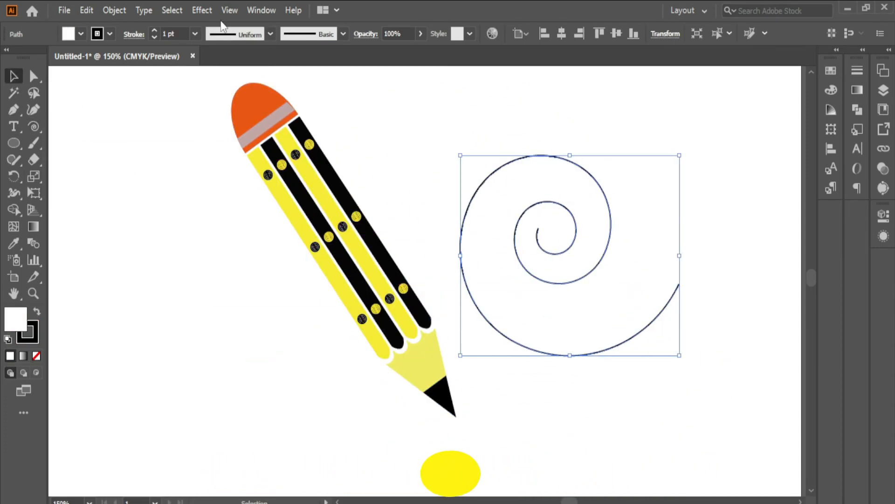
# Apply a 3D Rotate effect to the spiral with rotation angles of -65°, -17° and 17°.
pyautogui.click(202, 10)
pyautogui.moveTo(242, 86)
pyautogui.click(422, 120)
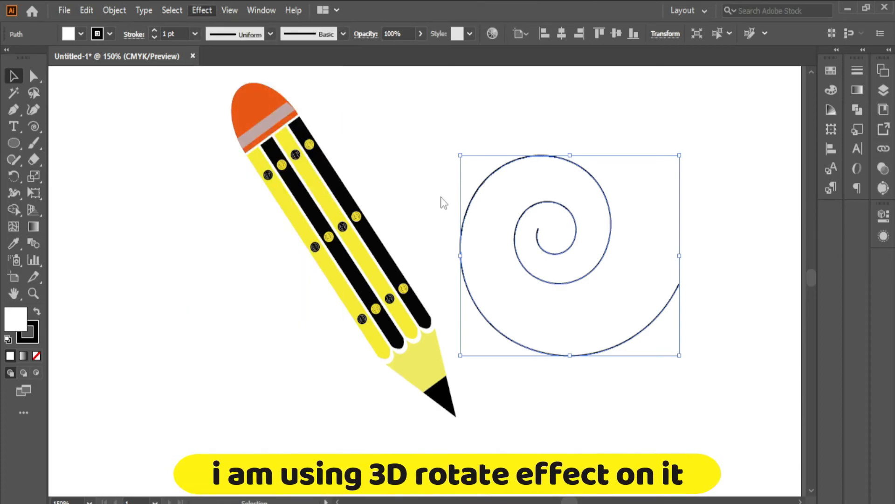
pyautogui.moveTo(681, 133); pyautogui.dragTo(680, 162)
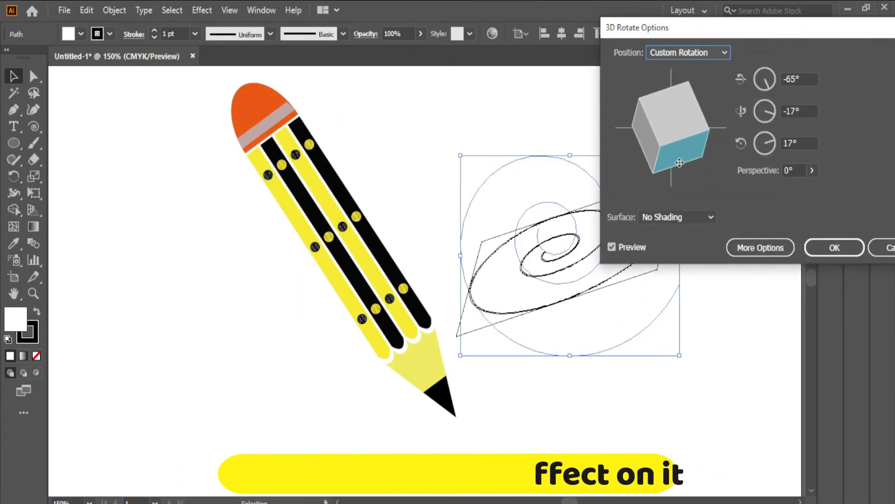
pyautogui.click(834, 247)
# Move the spiral under the pencil tip, arrange it behind the pencil, and align its inner end with the tip.
pyautogui.moveTo(572, 265)
pyautogui.mouseDown()
pyautogui.moveTo(501, 433)
pyautogui.moveTo(506, 421)
pyautogui.moveTo(484, 410)
pyautogui.mouseUp()
pyautogui.rightClick(485, 409)
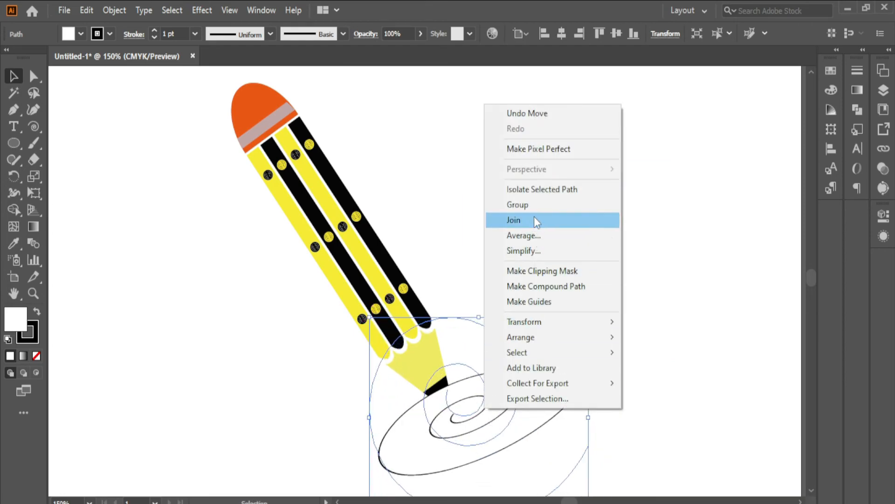
pyautogui.moveTo(560, 337)
pyautogui.click(647, 384)
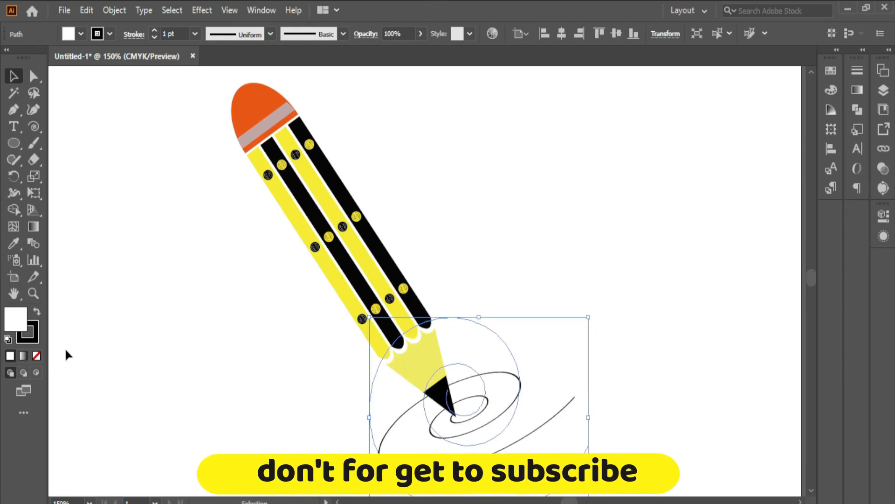
pyautogui.moveTo(495, 408); pyautogui.dragTo(485, 409)
pyautogui.click(577, 307)
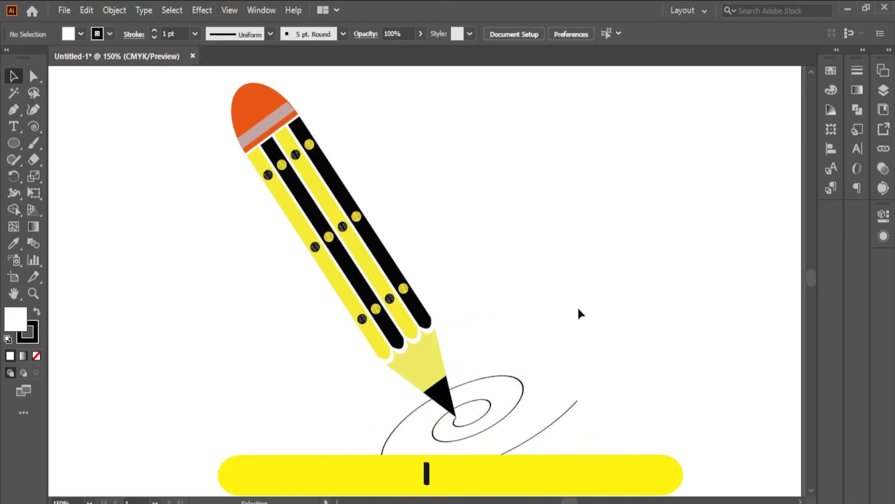
# Select the pencil and the spiral and view the finished drawing on the artboard at 66.67% zoom.
pyautogui.moveTo(234, 107); pyautogui.dragTo(632, 480)
pyautogui.press('z')
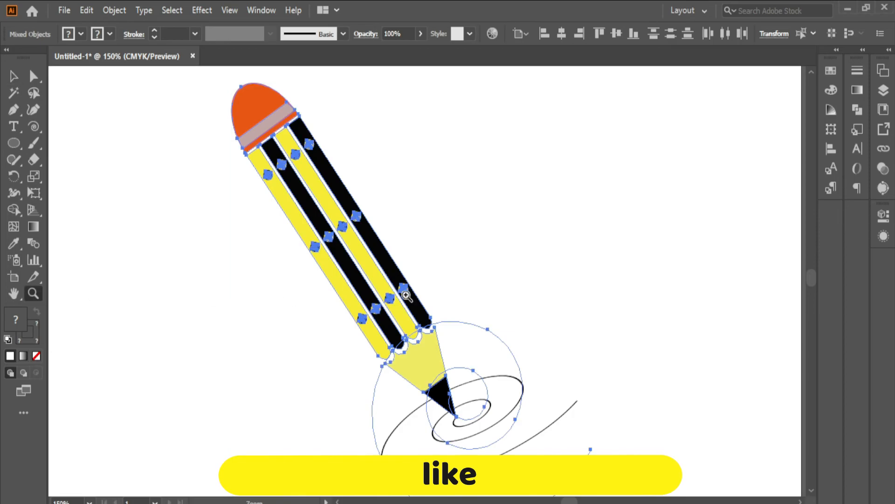
pyautogui.keyDown('alt'); pyautogui.click(418, 307); pyautogui.keyUp('alt')
pyautogui.keyDown('alt'); pyautogui.click(426, 300); pyautogui.keyUp('alt')
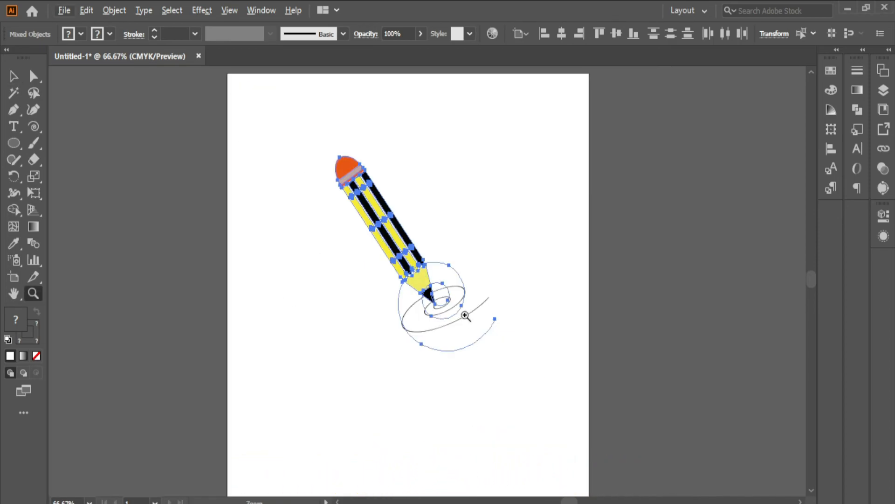